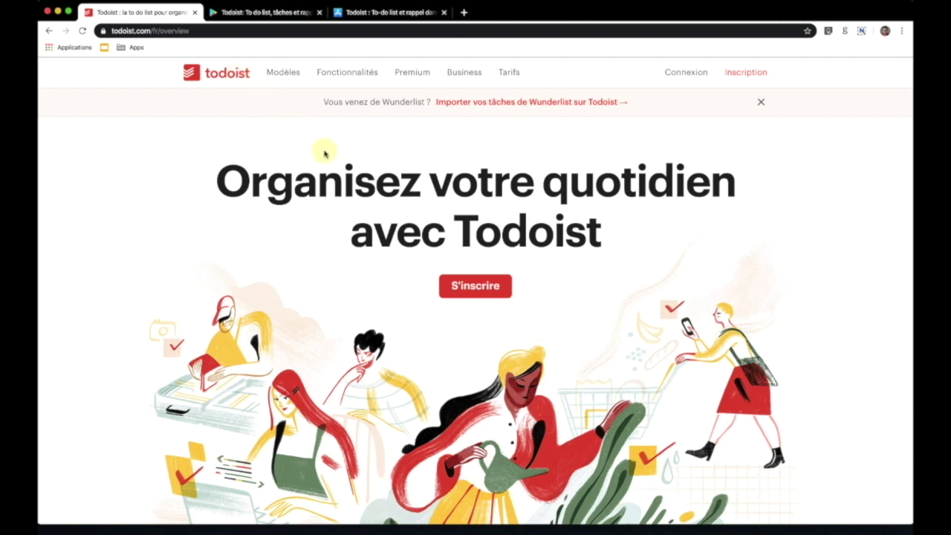
Step: Open Todoist's Fonctionnalités page and examine the sections on quick task entry and focusing on important things
scroll(325, 154, "down", 5)
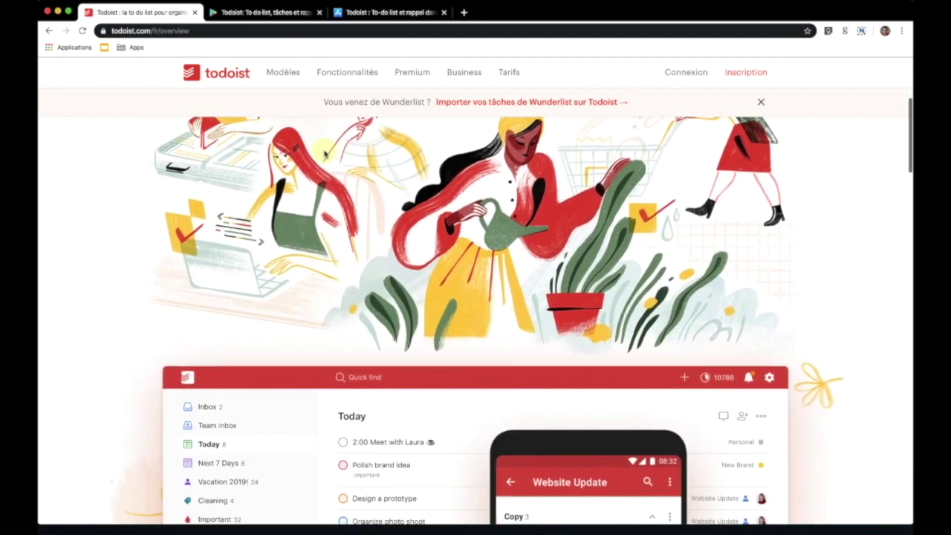
left_click(334, 81)
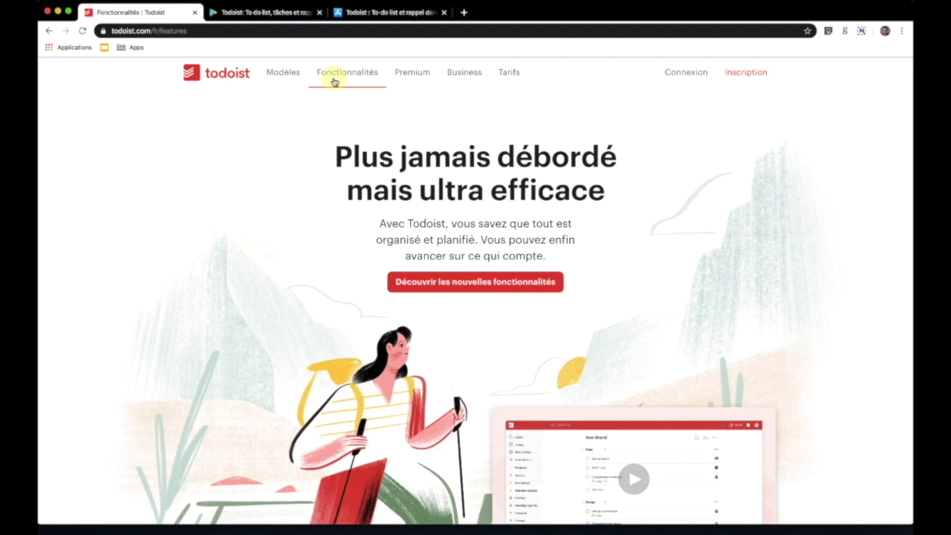
left_click(395, 280)
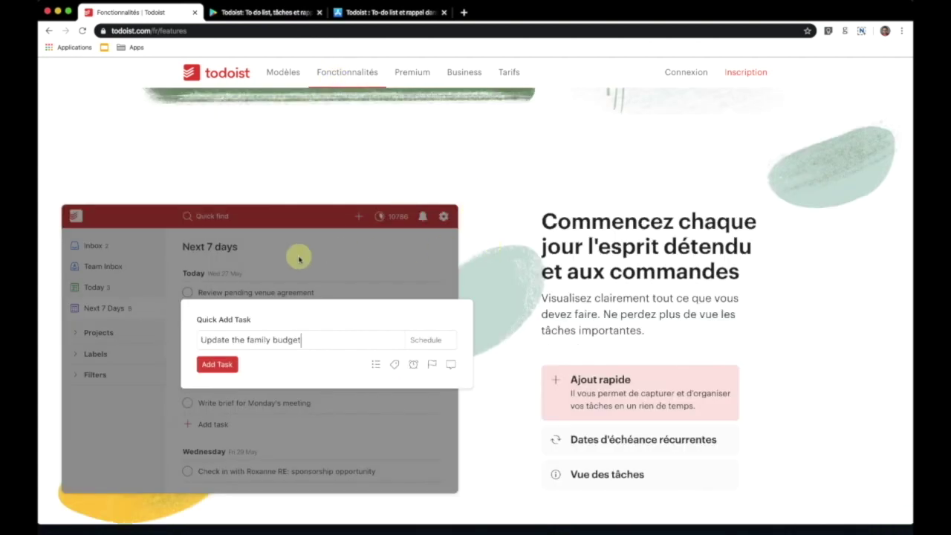
scroll(272, 344, "down", 3)
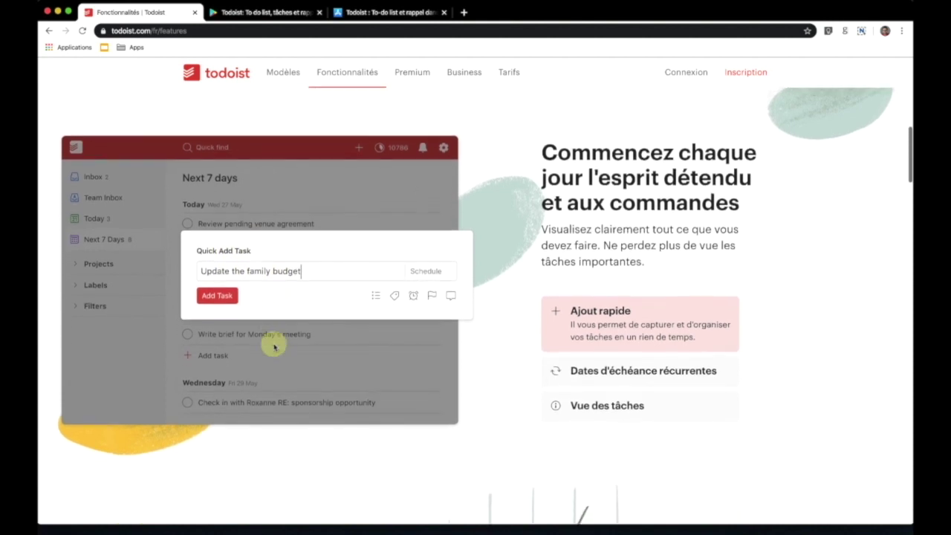
scroll(214, 240, "down", 5)
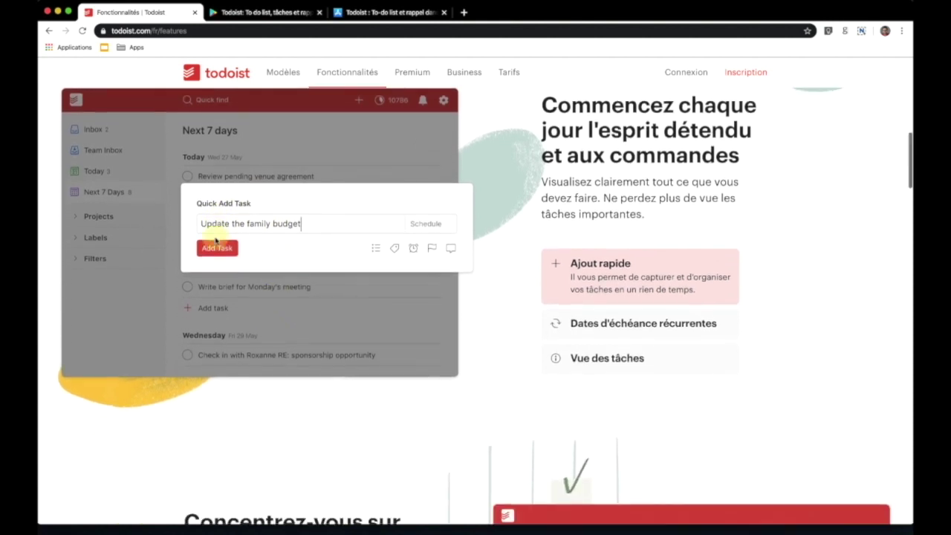
scroll(214, 240, "down", 2)
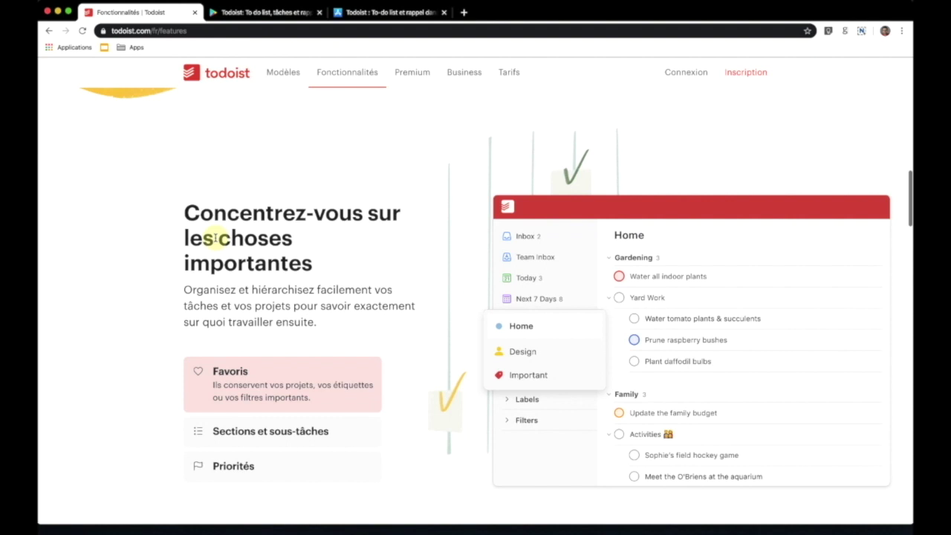
Step: Show the Priorités feature example and review the section on sharing the workload
left_click(295, 427)
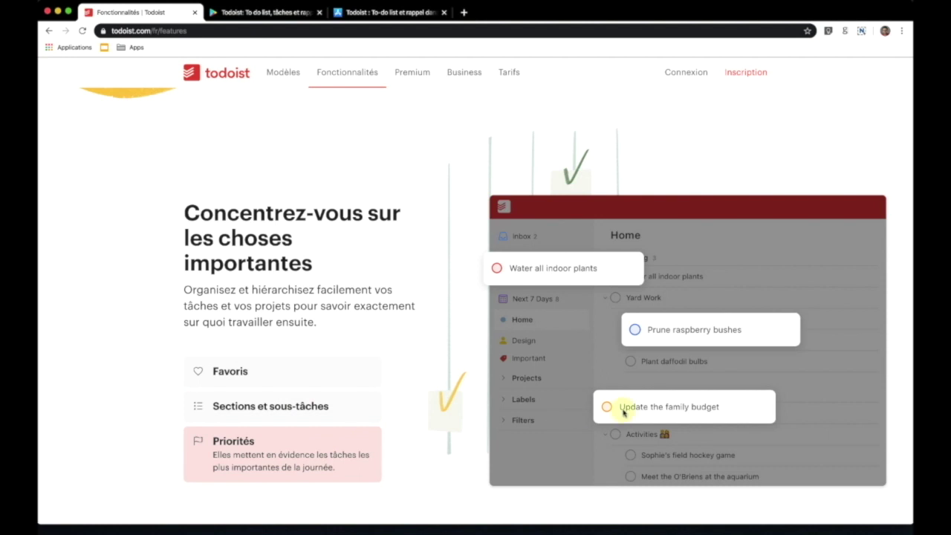
scroll(623, 413, "down", 6)
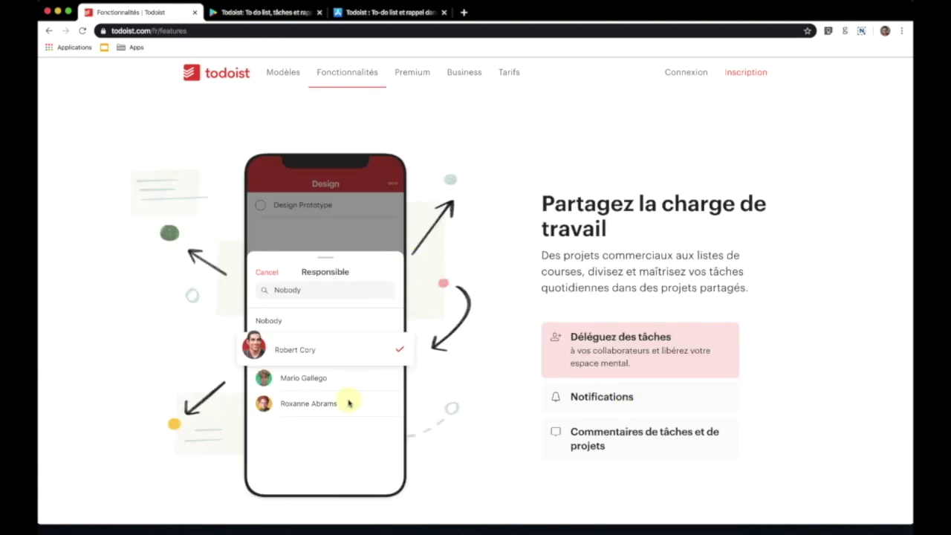
scroll(289, 340, "down", 3)
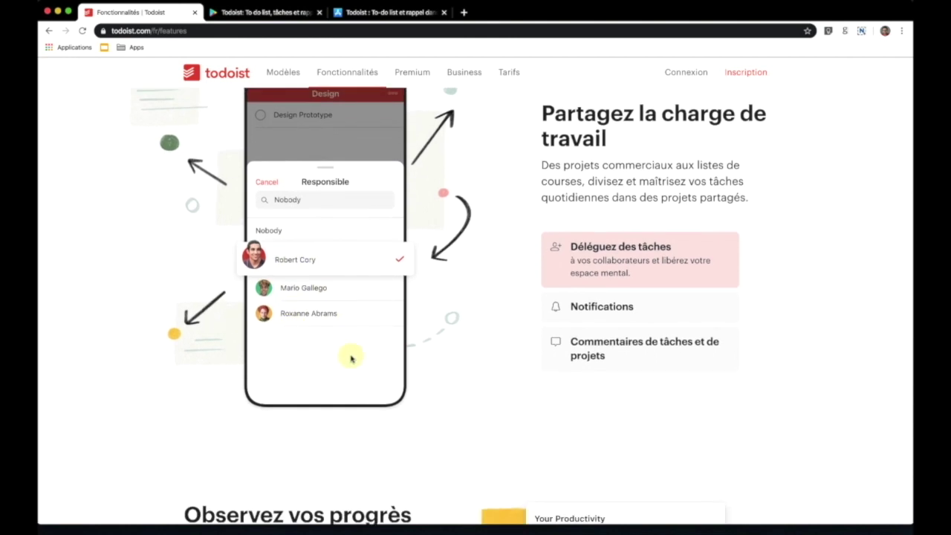
scroll(351, 358, "down", 3)
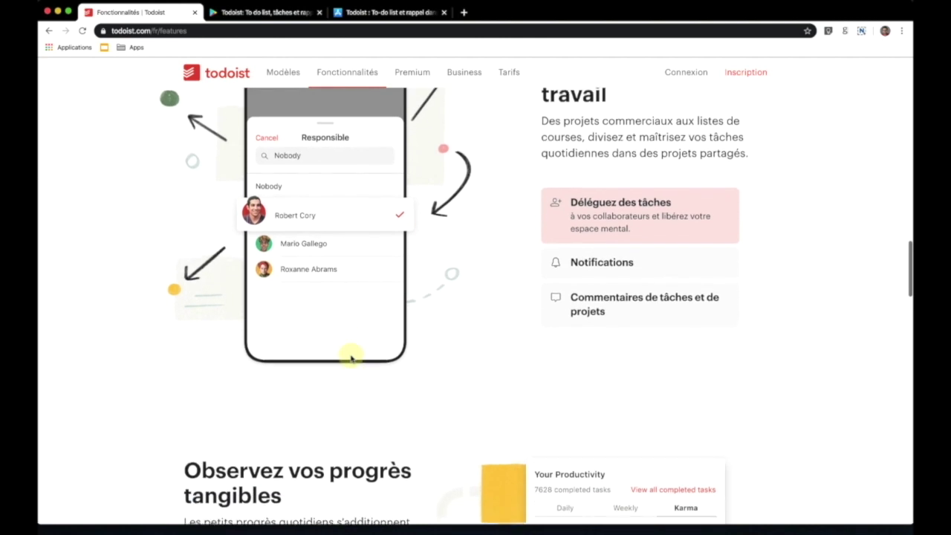
Step: Examine the progress-tracking section, showing the Visualisations de productivité and Tâches achevées examples
scroll(351, 359, "down", 7)
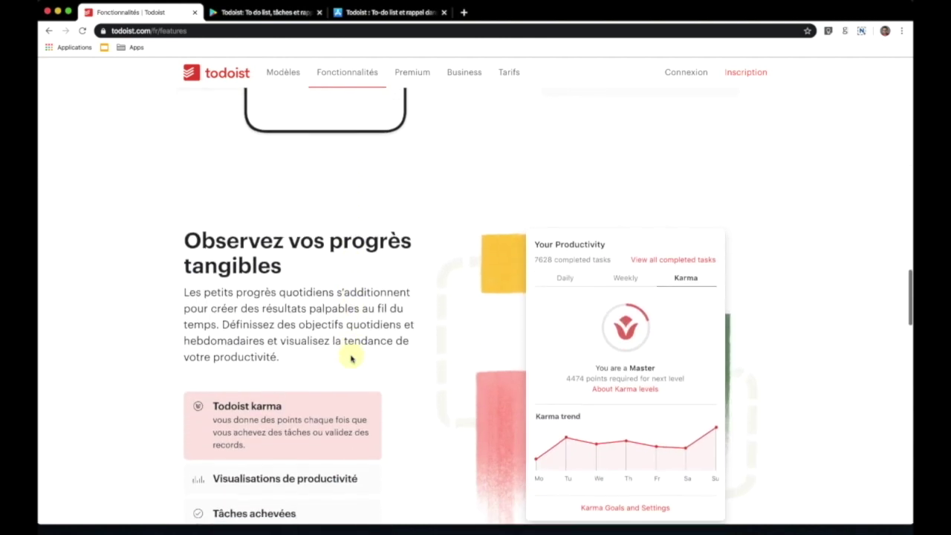
scroll(351, 359, "down", 2)
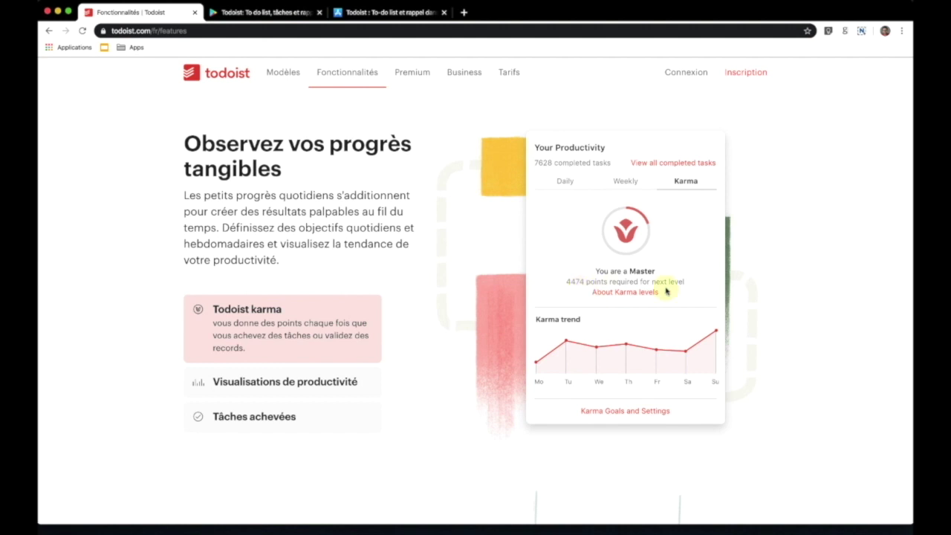
left_click(306, 382)
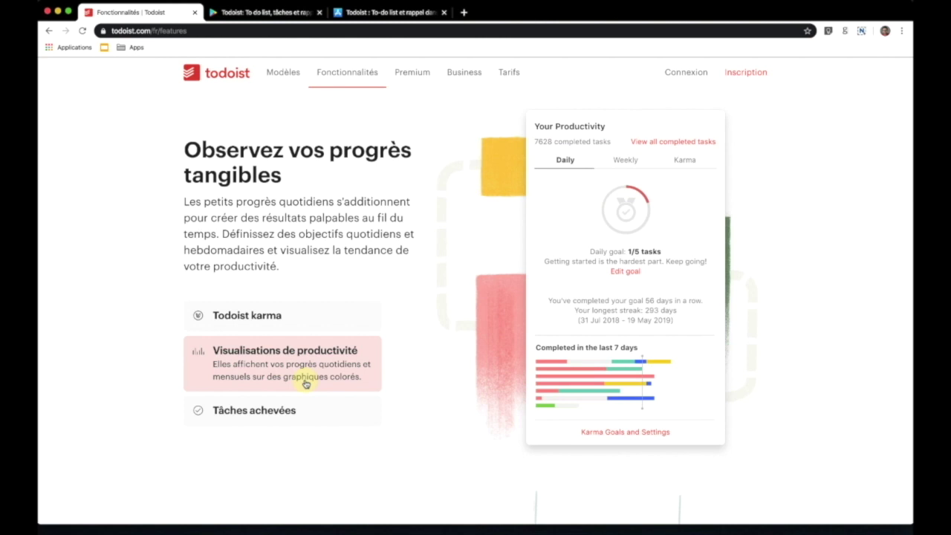
left_click(282, 412)
scroll(282, 413, "down", 5)
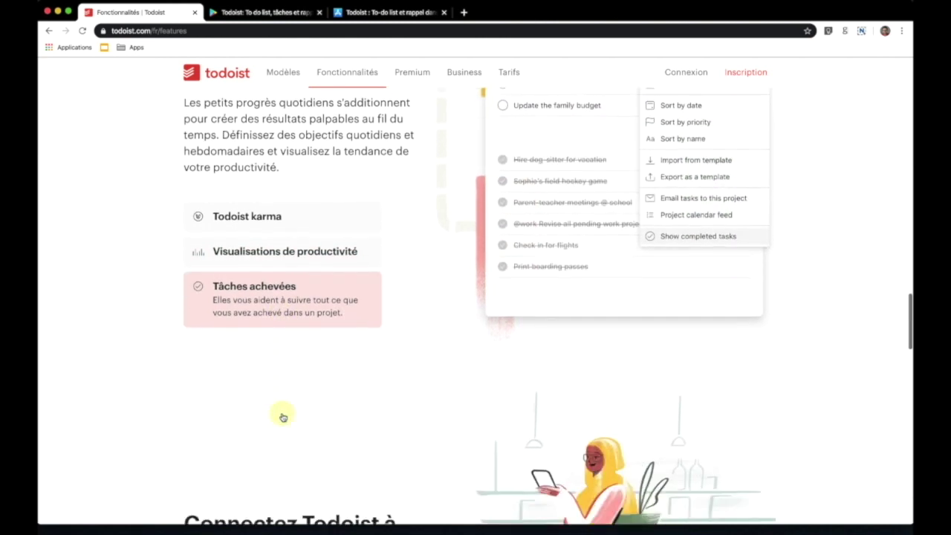
Step: Review the sections on integrations, supported applications and starter templates on the features page
scroll(280, 415, "down", 2)
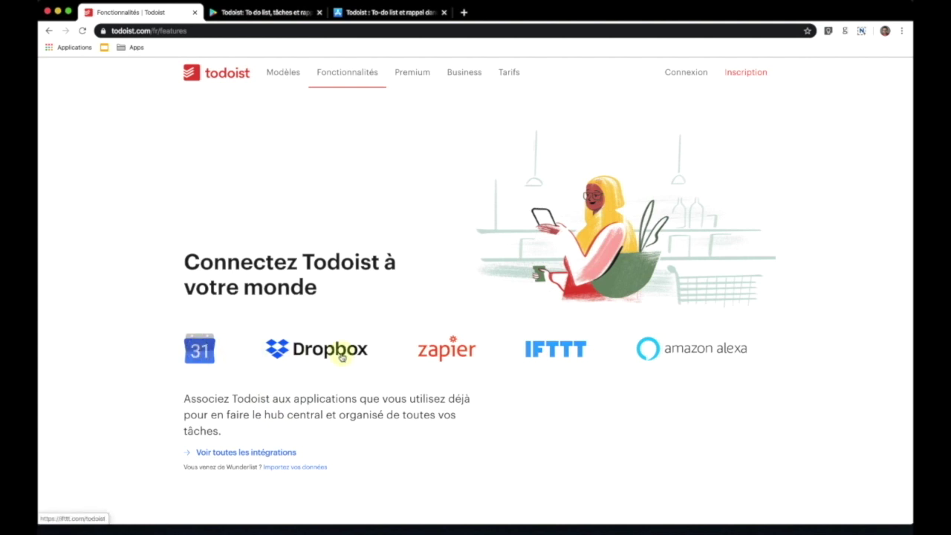
scroll(728, 365, "down", 5)
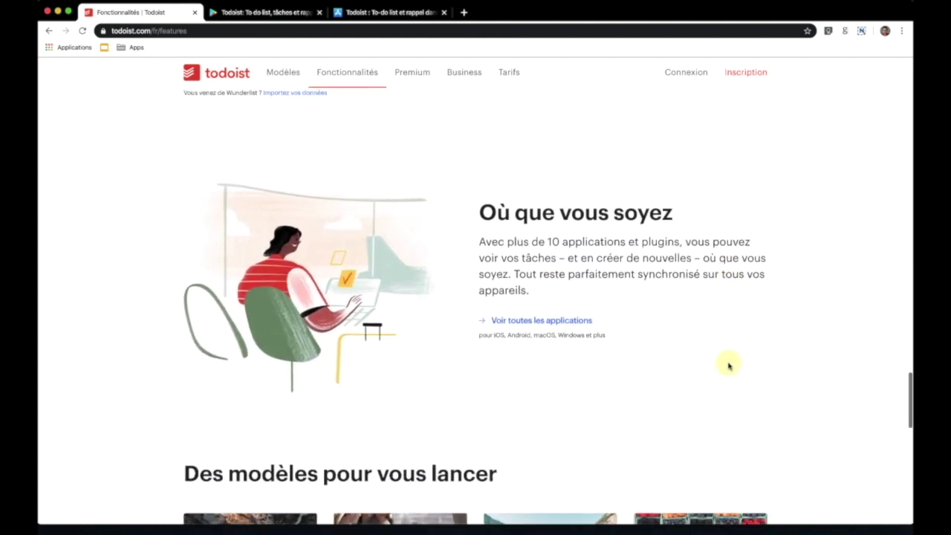
scroll(728, 365, "down", 3)
Step: Return from the features page to the Todoist home page
scroll(728, 366, "up", 12)
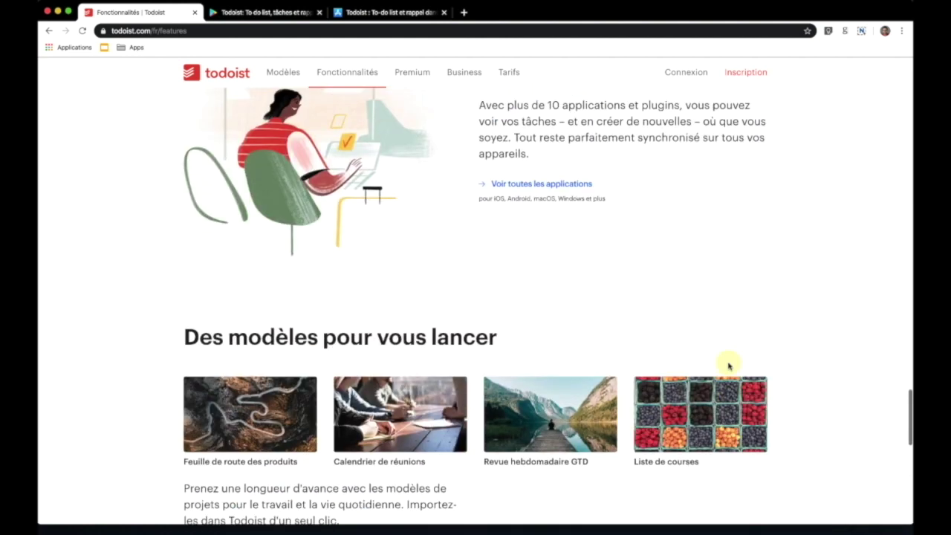
scroll(728, 366, "up", 2)
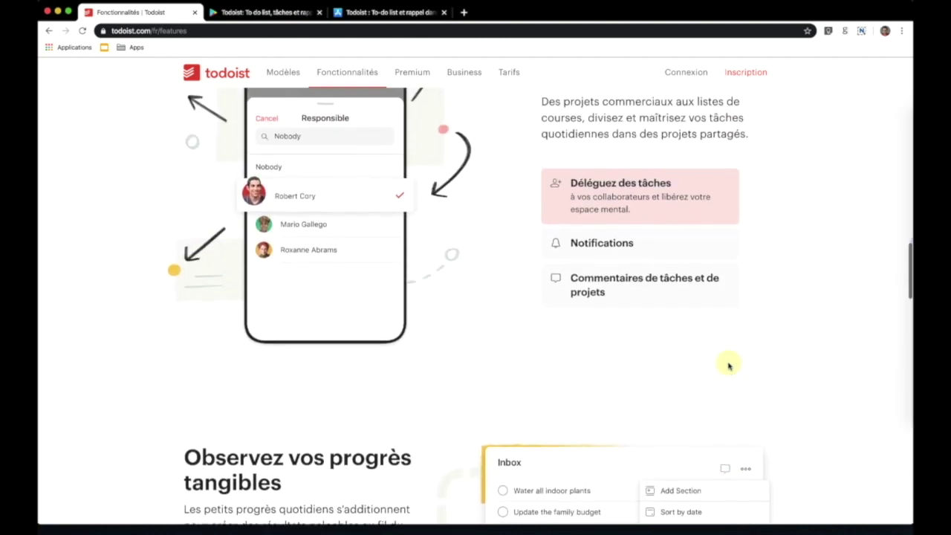
scroll(728, 366, "up", 10)
scroll(728, 366, "up", 2)
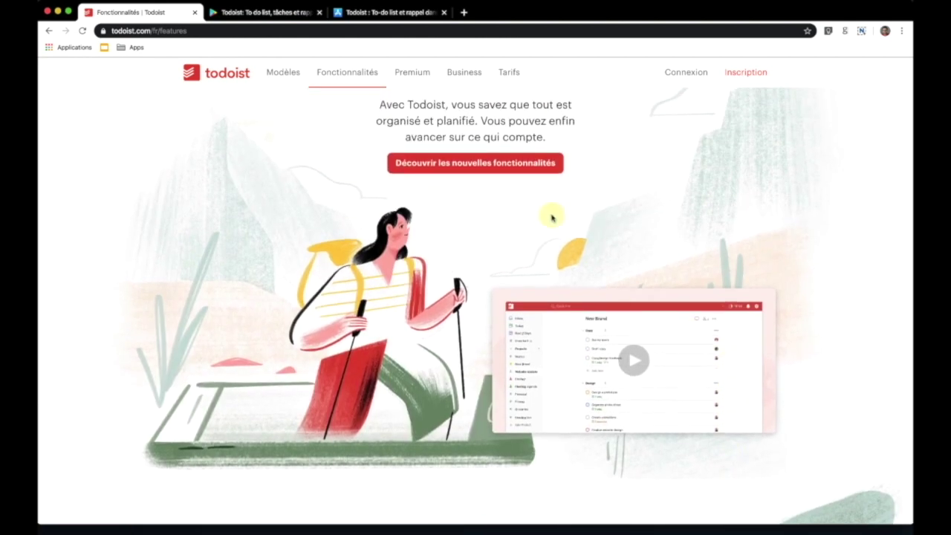
scroll(301, 78, "up", 2)
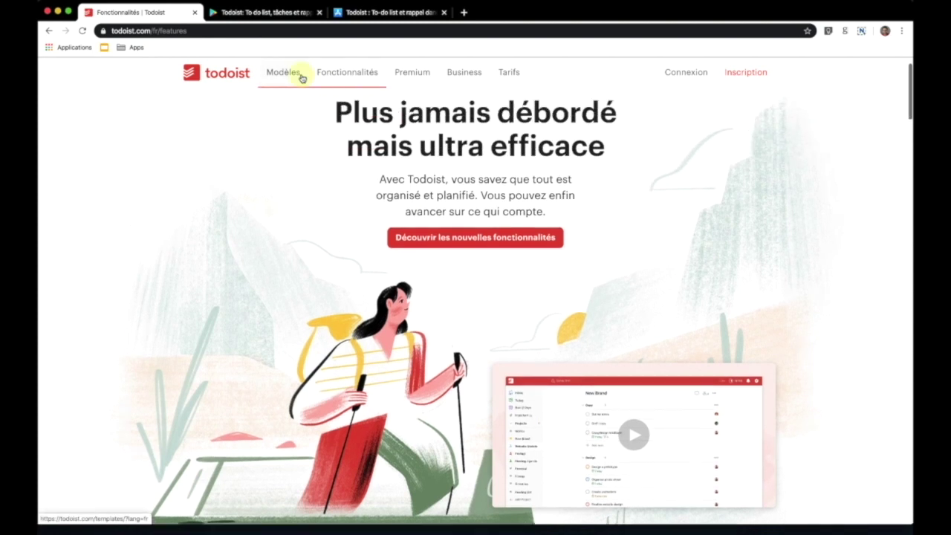
left_click(214, 76)
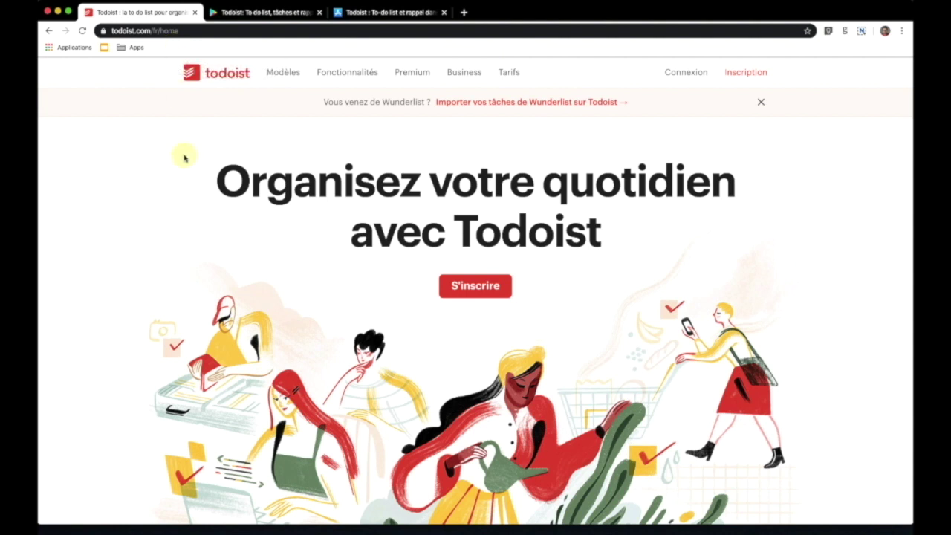
Step: Sign up for Todoist with a Google account, reviewing the RGPD statement and accepting the conditions
left_click(748, 76)
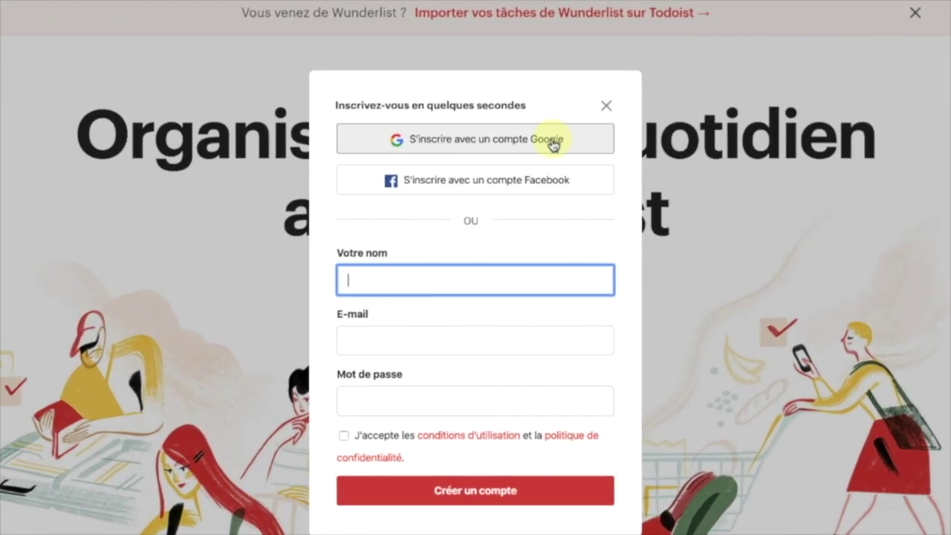
left_click(552, 146)
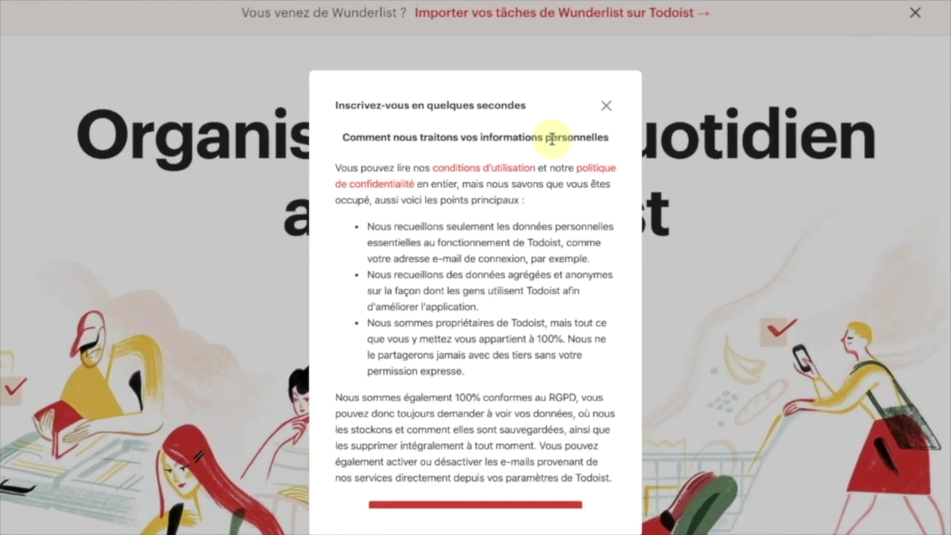
scroll(552, 278, "down", 1)
scroll(551, 278, "down", 2)
left_click_drag(482, 316, 574, 316)
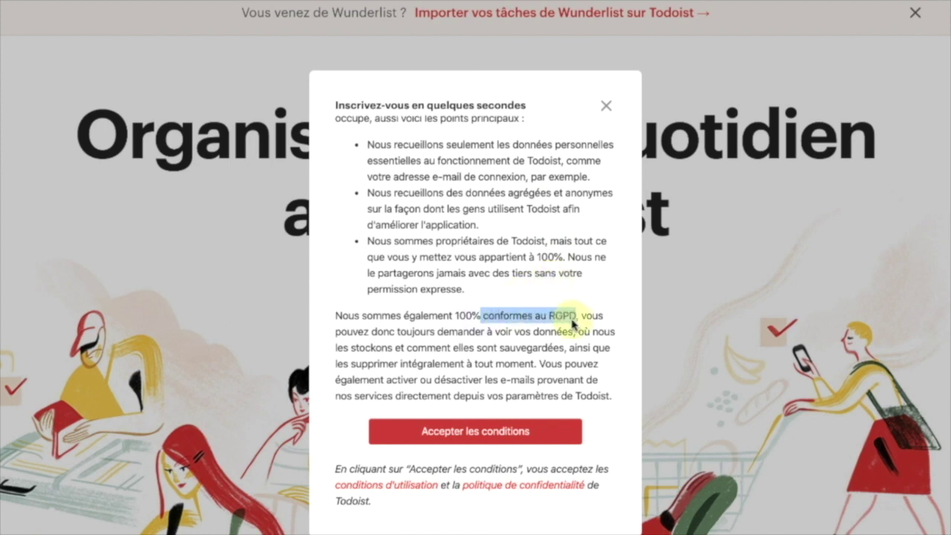
left_click(479, 429)
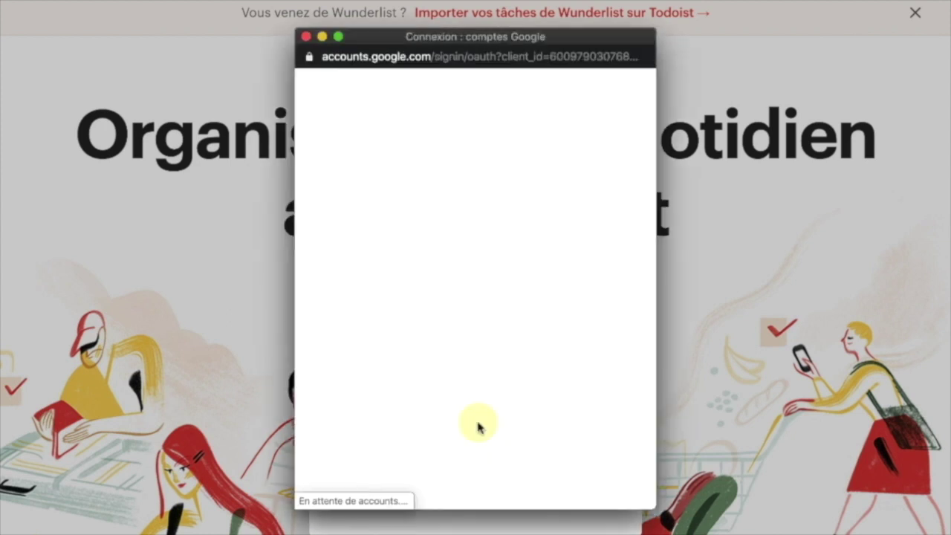
left_click(409, 271)
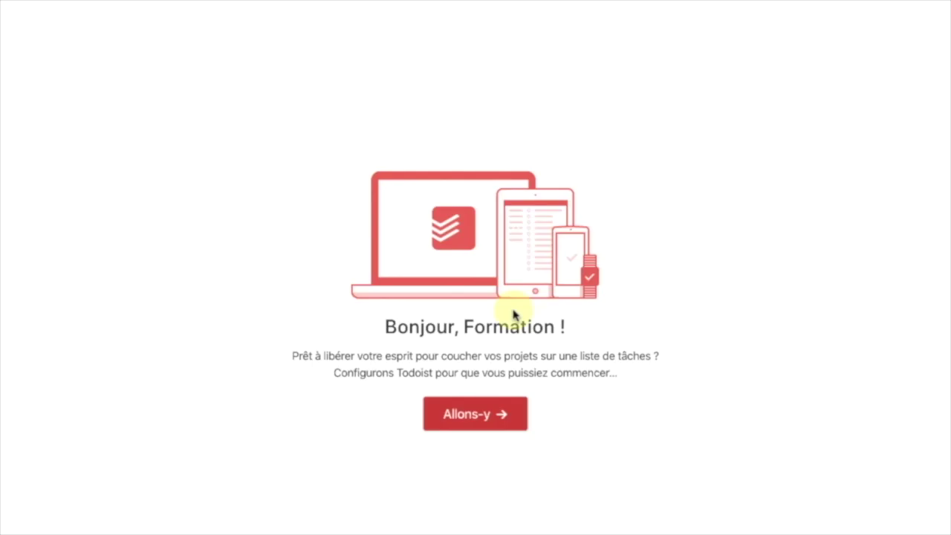
Step: Complete the initial setup with the Todoist theme and open the new workspace
left_click(485, 415)
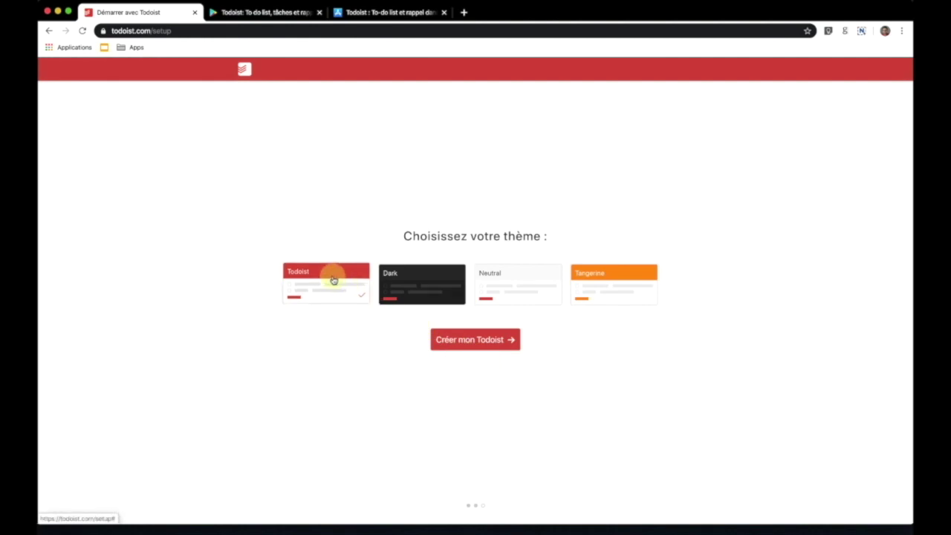
left_click(475, 341)
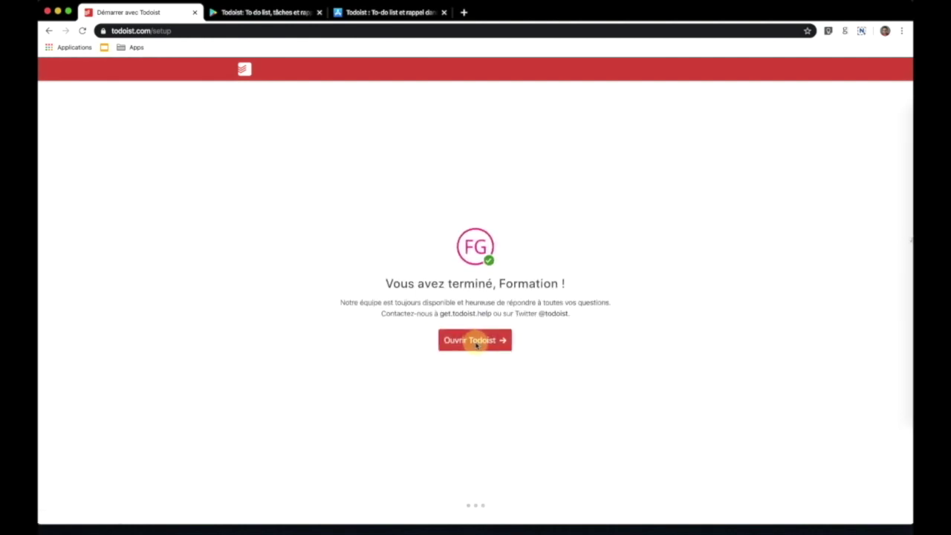
left_click(487, 347)
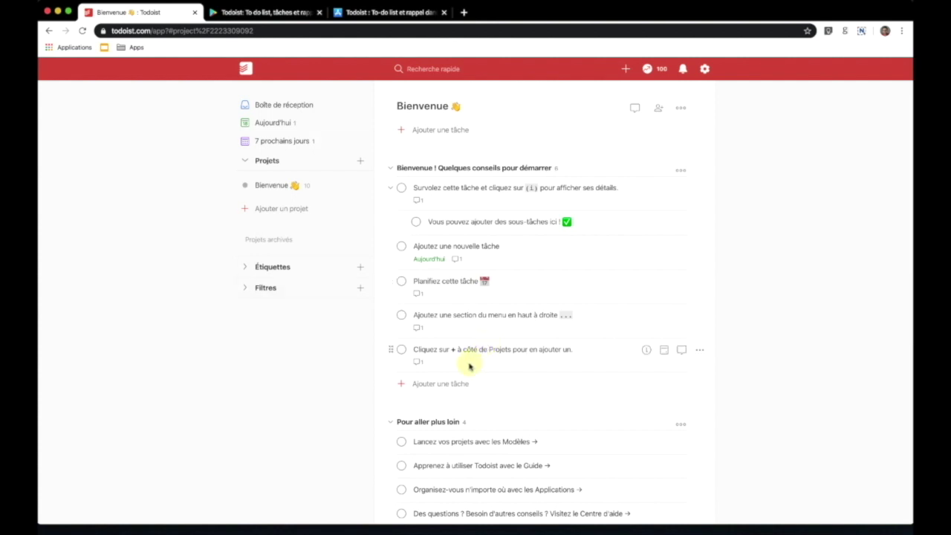
Step: Switch to Todoist's Google Play page and examine the Android app listing
key("ctrl+Tab")
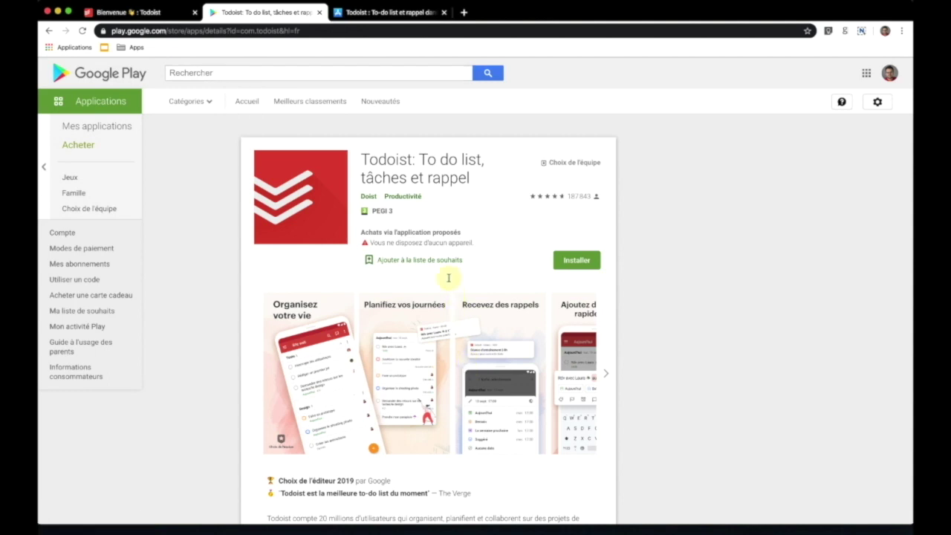
scroll(439, 239, "down", 1)
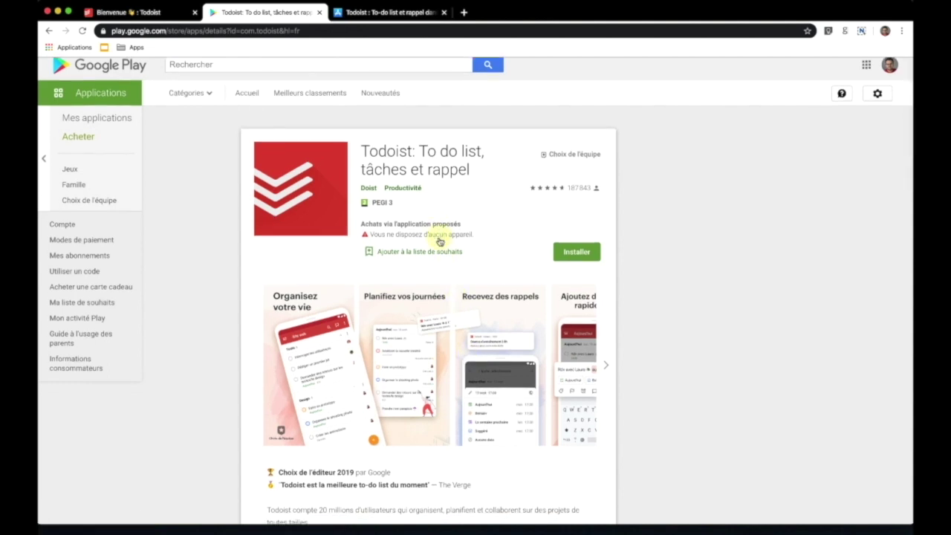
scroll(439, 239, "down", 5)
scroll(439, 240, "up", 6)
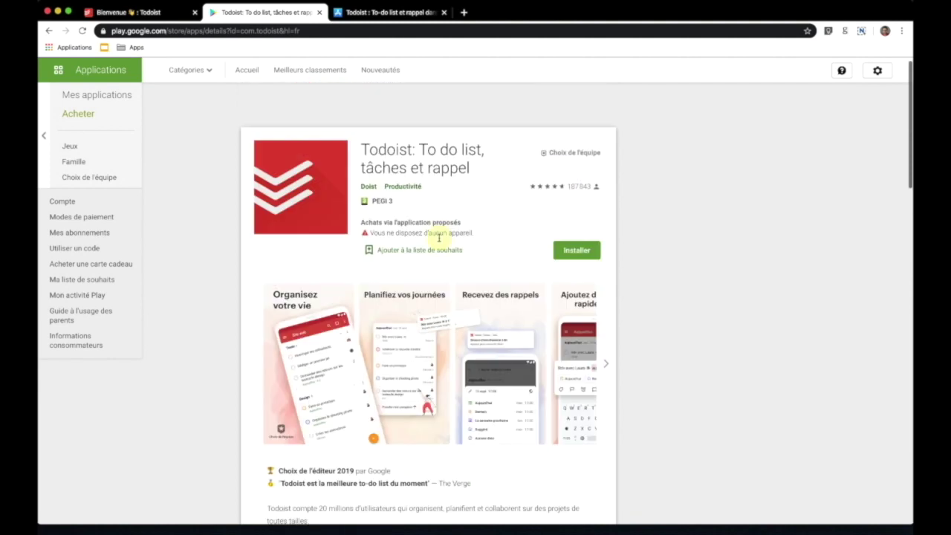
Step: Switch to Todoist's App Store page and examine the iPhone app's screenshots and description
left_click(377, 13)
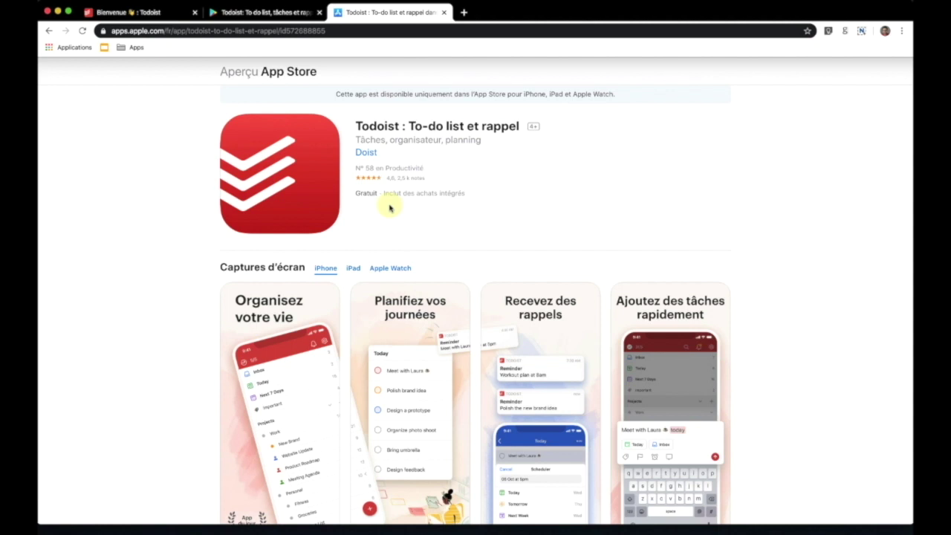
scroll(389, 208, "down", 3)
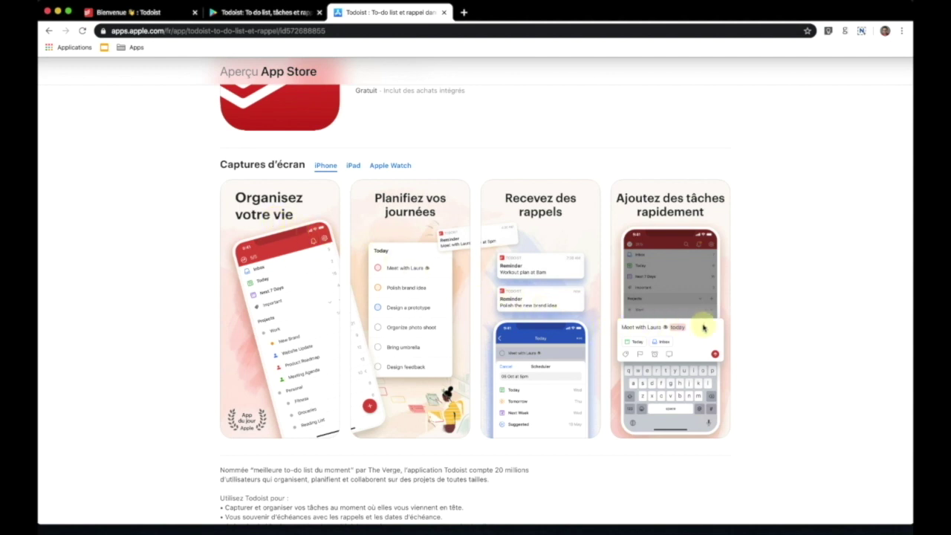
scroll(700, 329, "down", 5)
scroll(711, 325, "down", 3)
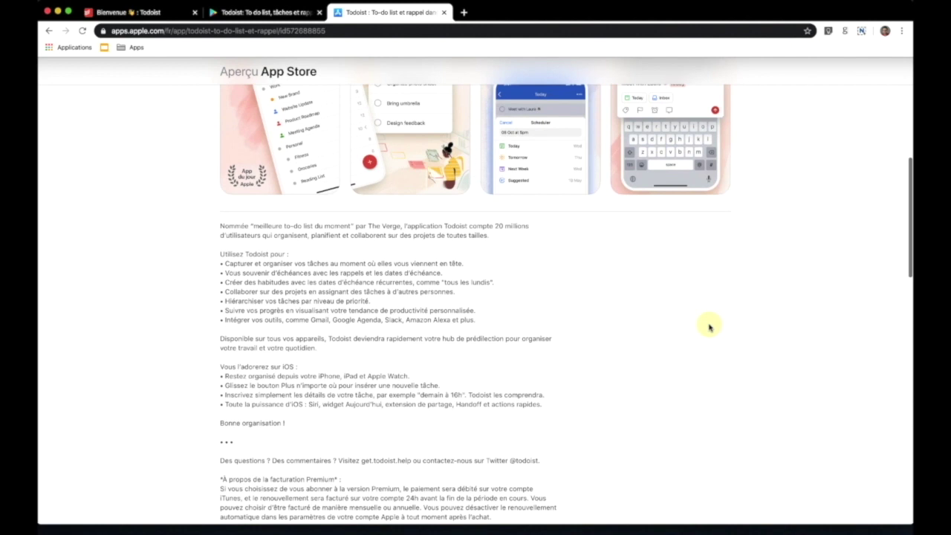
Step: Examine the App Store description's list of Todoist uses, from capturing tasks and due dates to collaboration, priorities and productivity tracking
scroll(520, 315, "up", 2)
left_click_drag(239, 324, 292, 320)
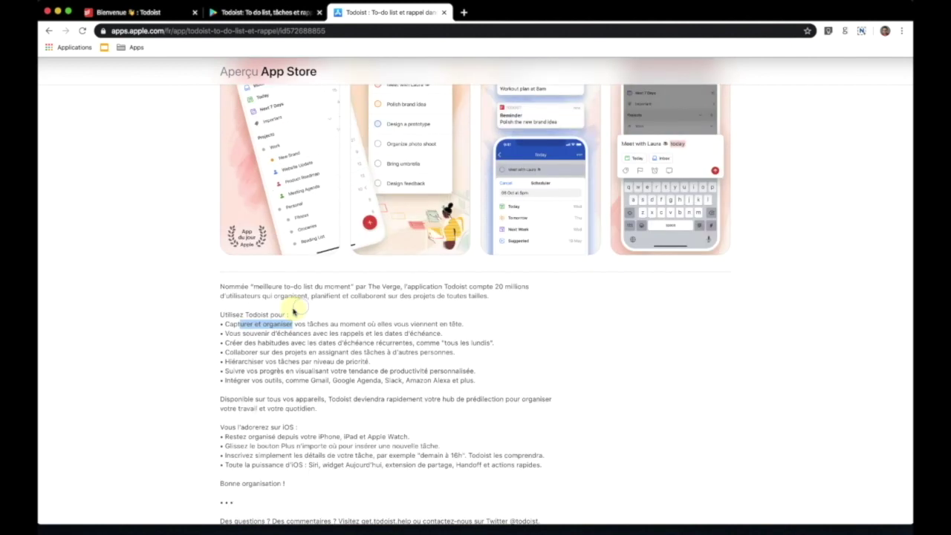
left_click(236, 323)
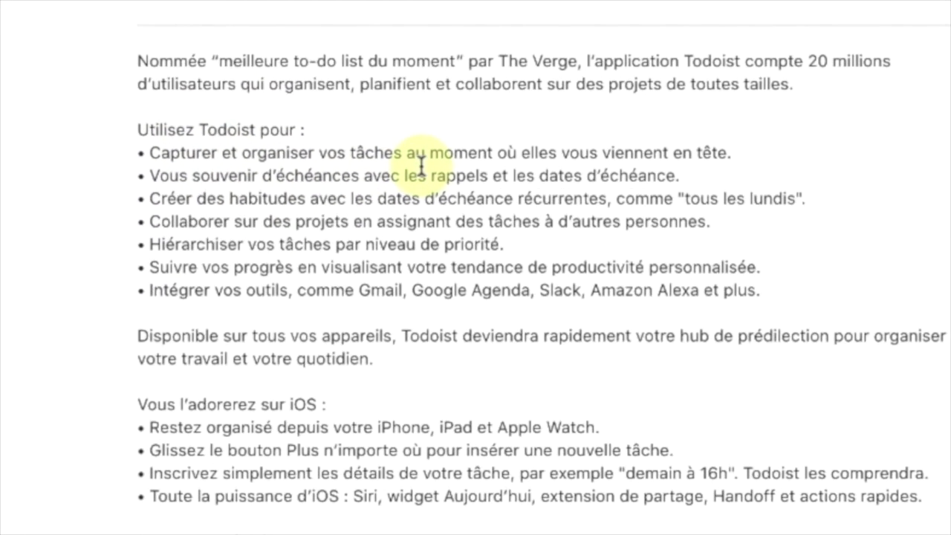
scroll(420, 165, "up", 5)
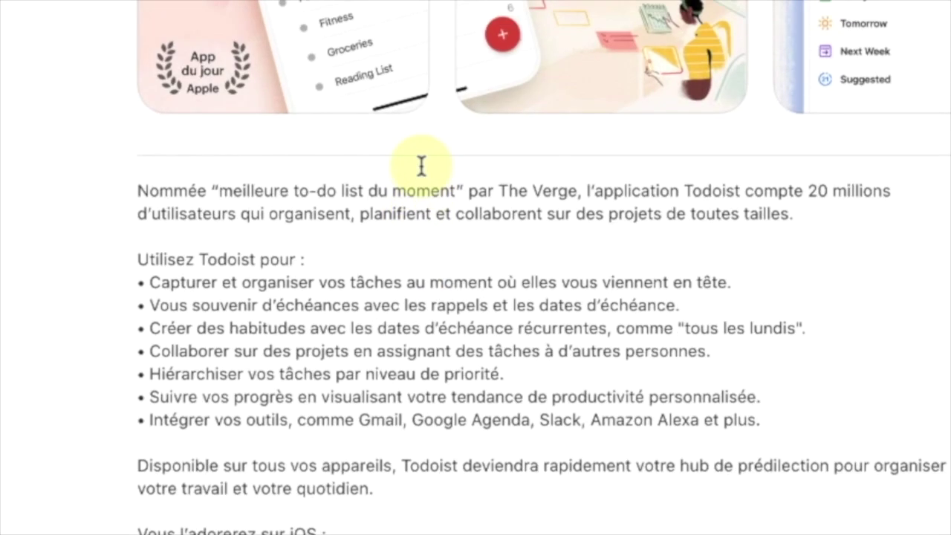
scroll(420, 165, "down", 3)
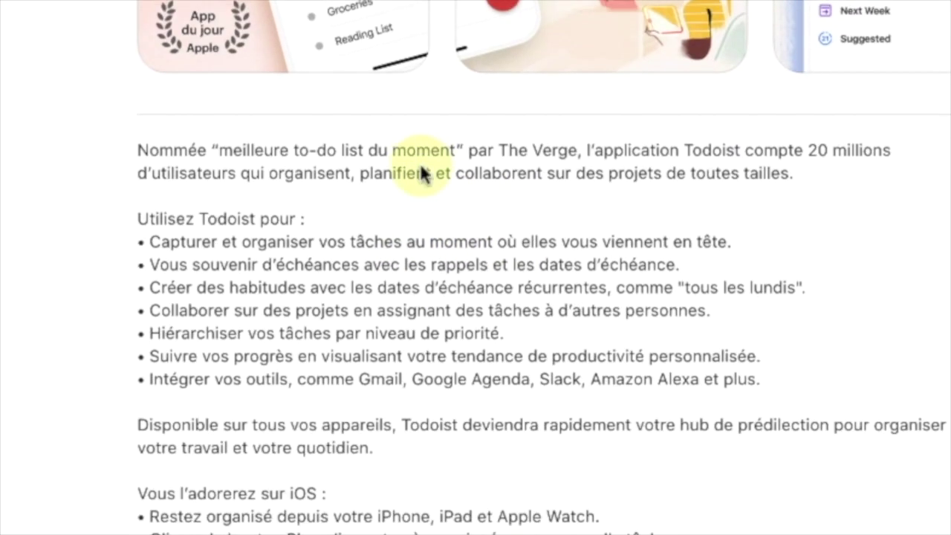
left_click_drag(251, 258, 464, 272)
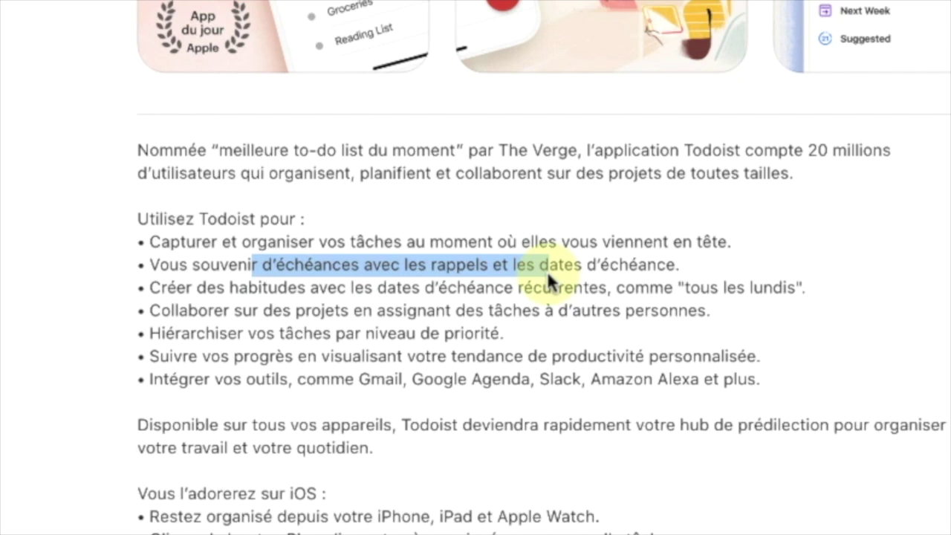
left_click_drag(504, 287, 411, 285)
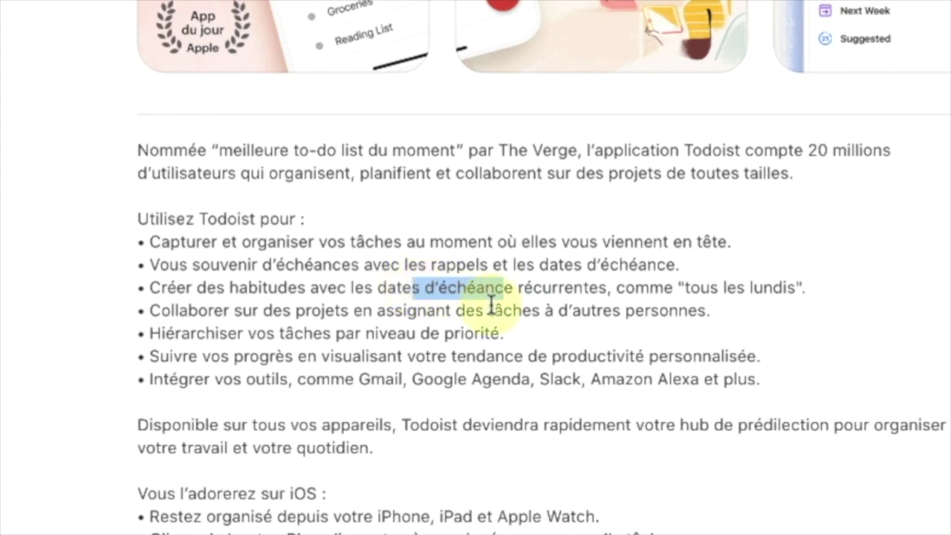
left_click_drag(234, 311, 545, 312)
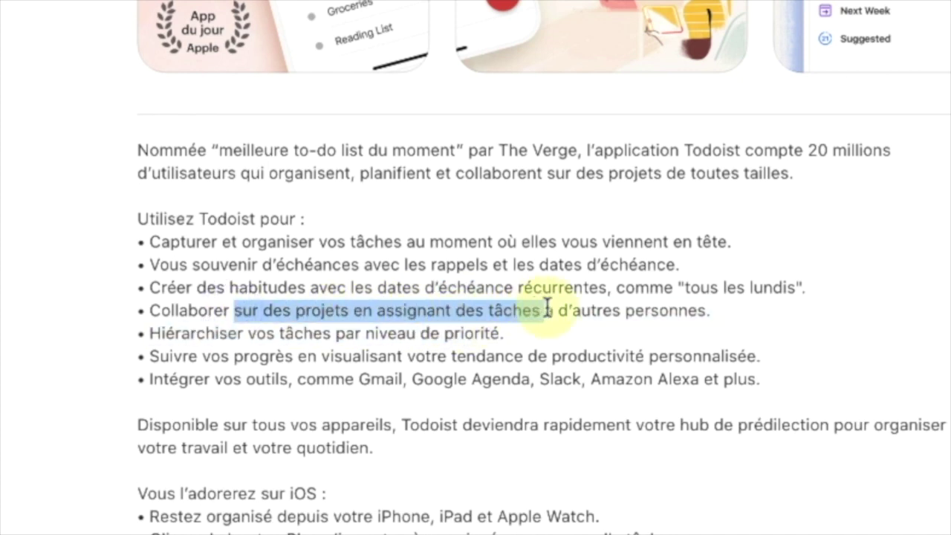
left_click_drag(603, 311, 232, 310)
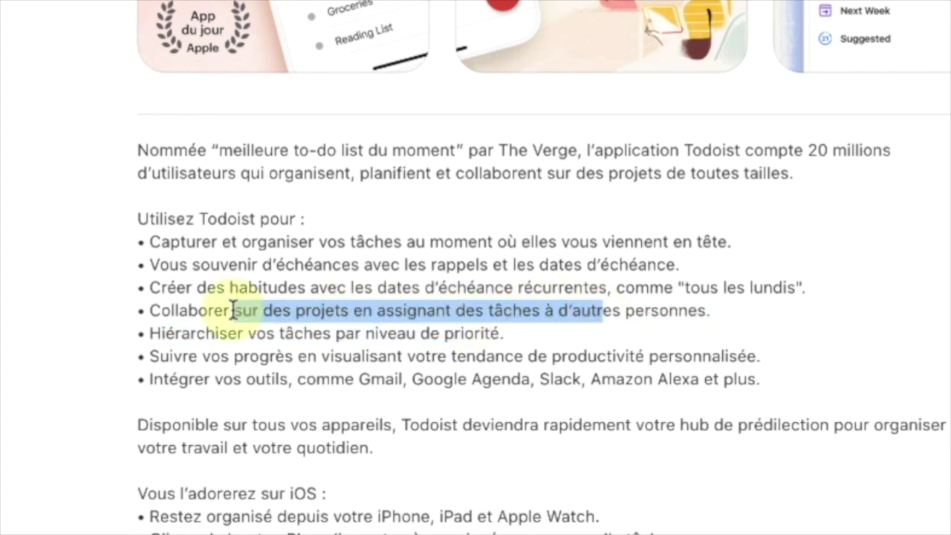
triple_click(598, 312)
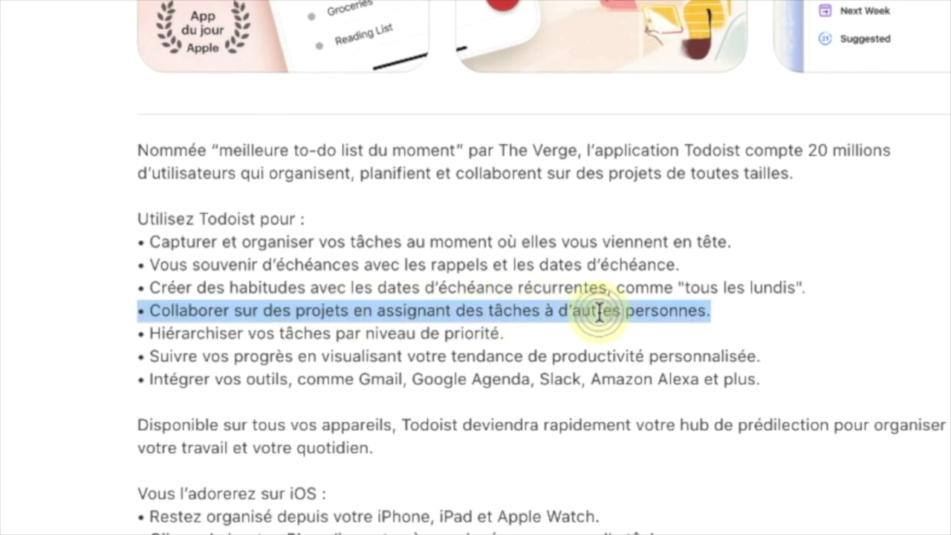
left_click(223, 333)
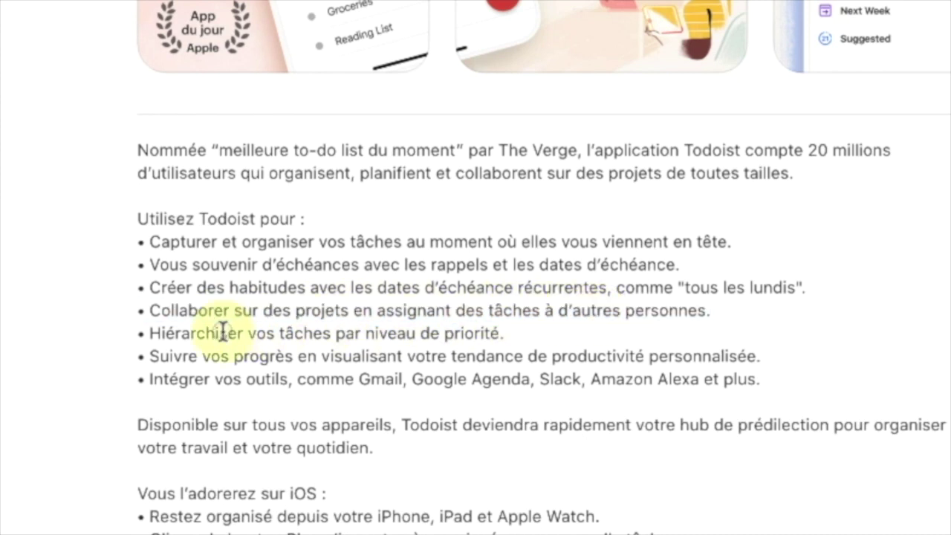
triple_click(223, 333)
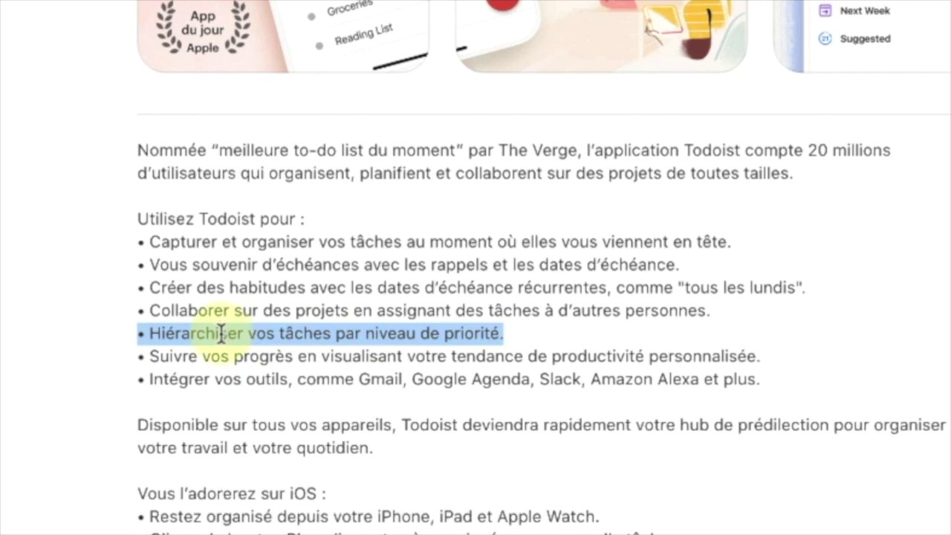
triple_click(201, 360)
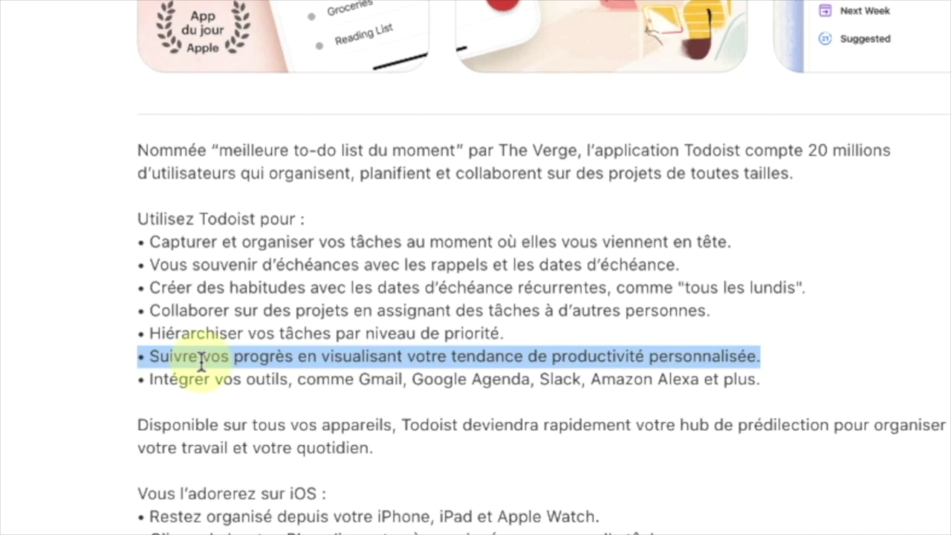
scroll(198, 363, "down", 5)
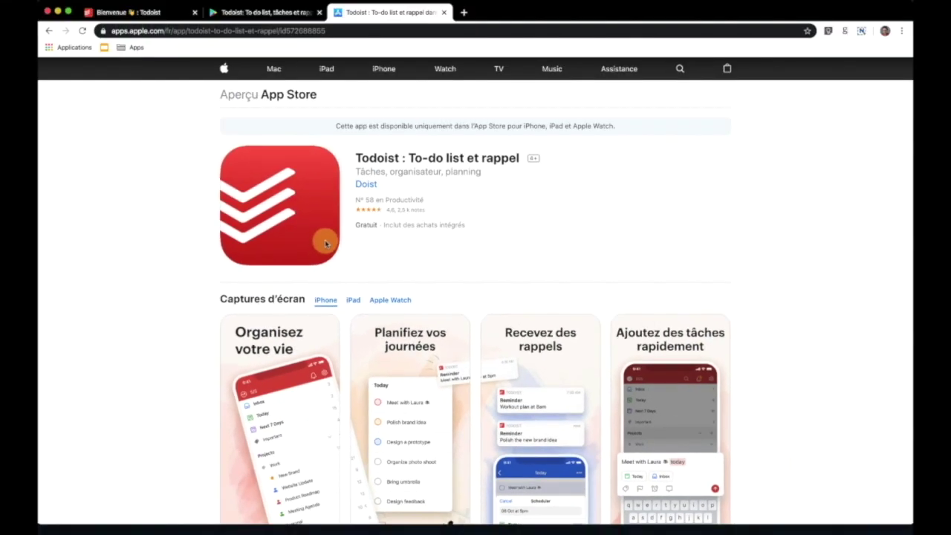
Step: Return to the Todoist workspace and add the task "Faire le tuto 20 du calendrier de l'Avent" to Bienvenue, due Demain
left_click(166, 13)
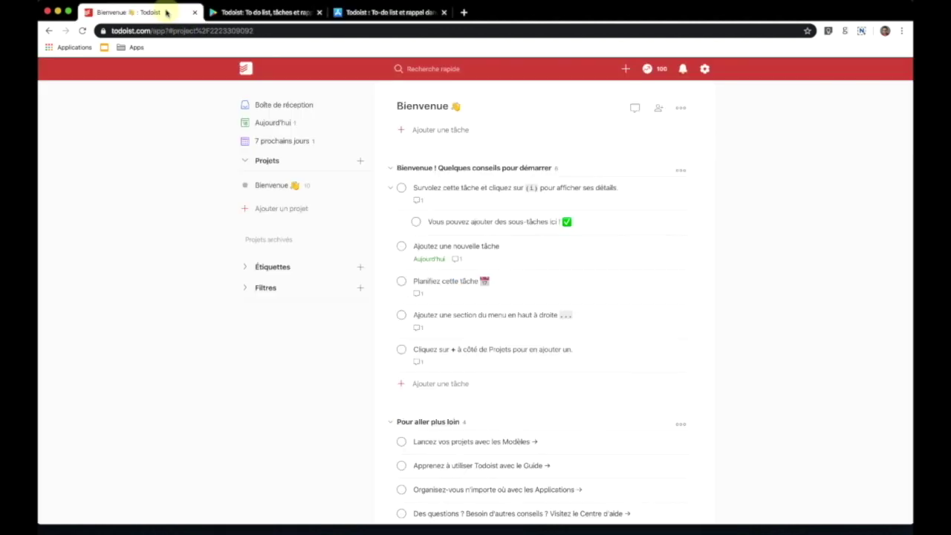
left_click(427, 130)
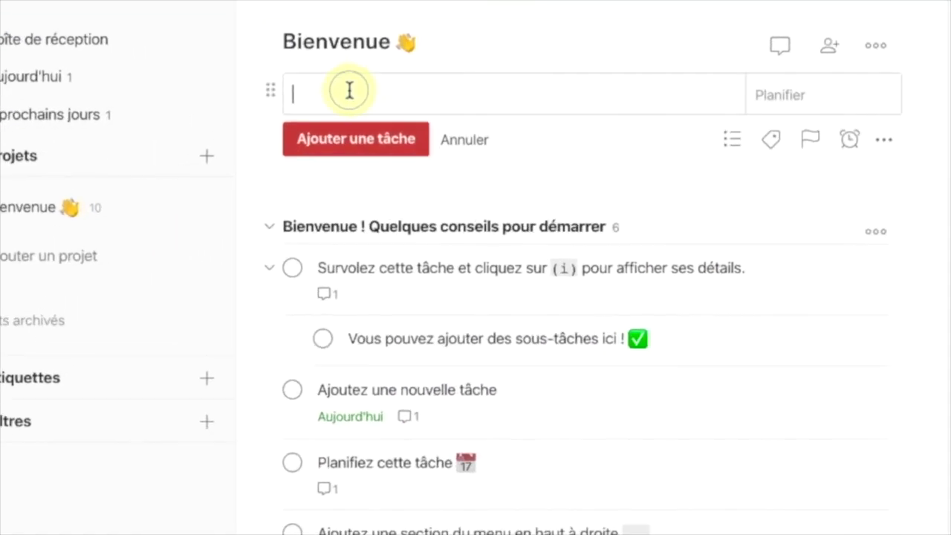
type("Faire le tuto 20 du calendrier de l'Avent")
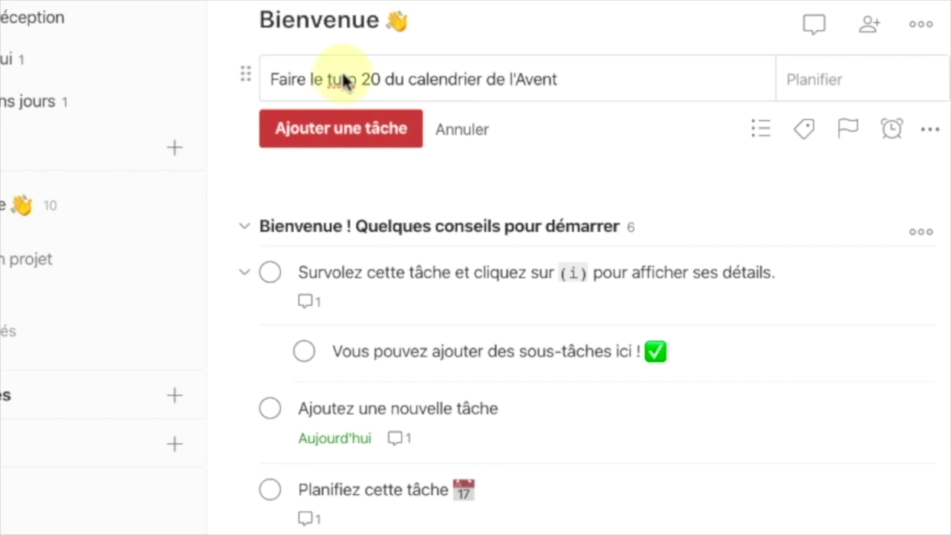
left_click(809, 79)
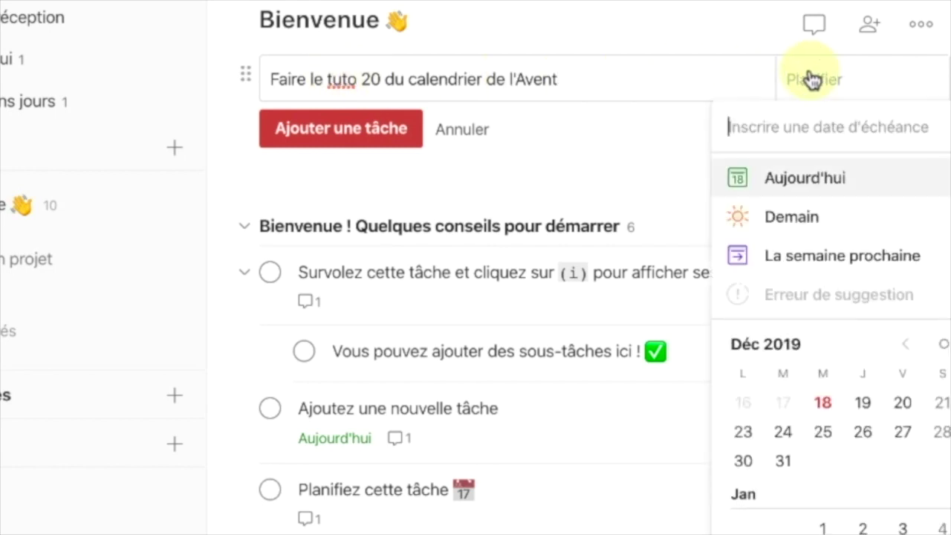
left_click(816, 211)
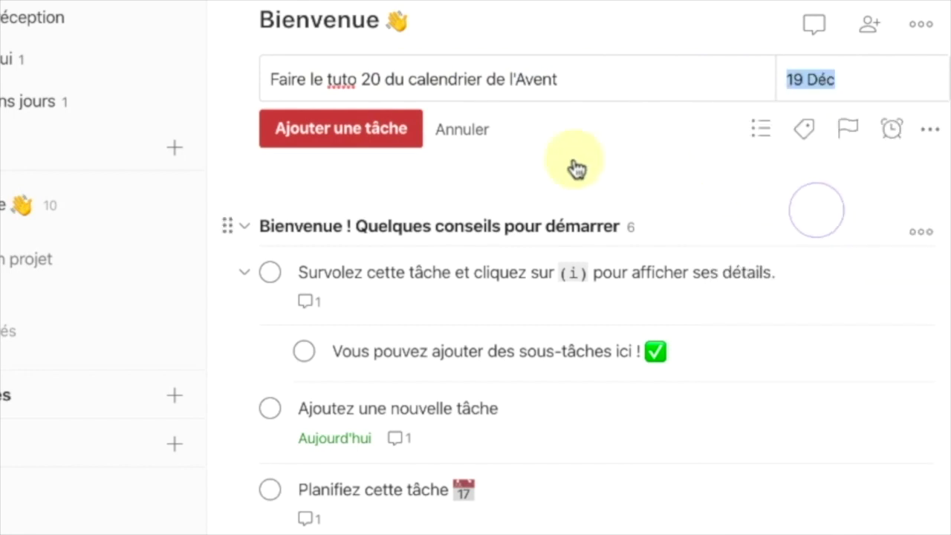
left_click(384, 127)
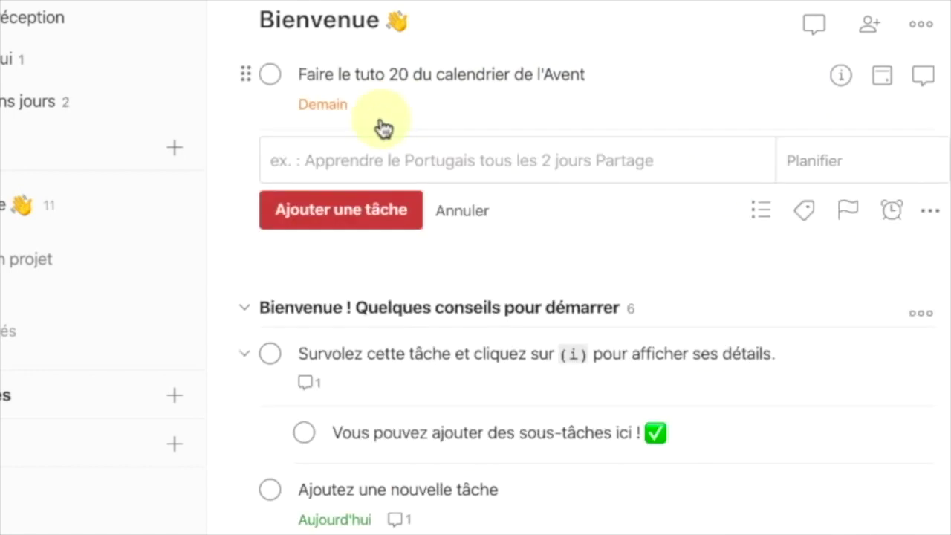
Step: Add the sub-tasks "Captation intro outro", "Tutoriel écran", "Image de couverture" and "Article de blog" to the new tuto 20 task
left_click(922, 75)
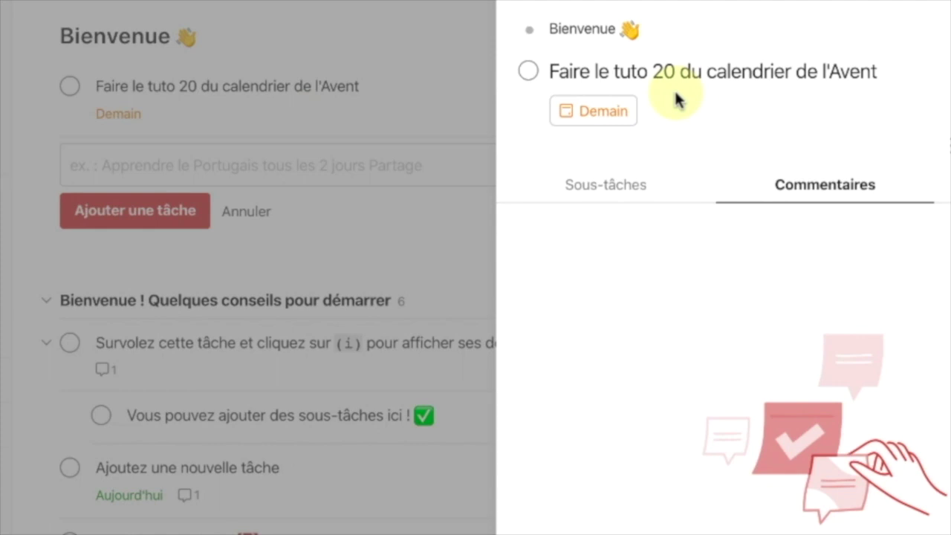
left_click(588, 183)
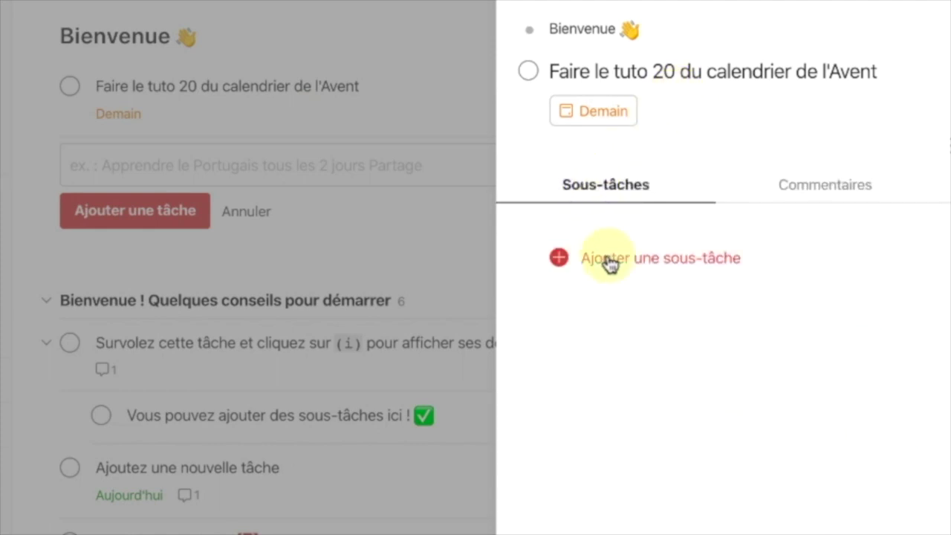
left_click(607, 262)
type("Captation intro outro")
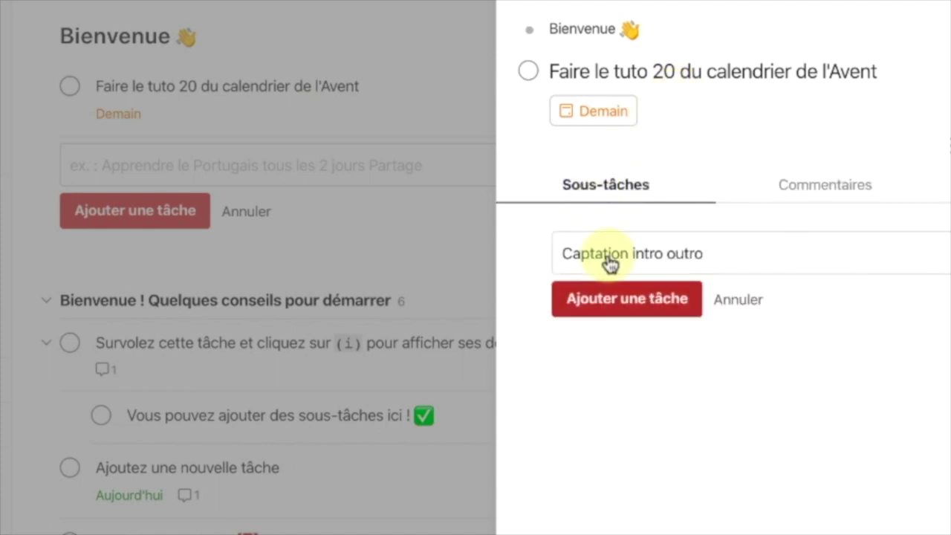
left_click(639, 302)
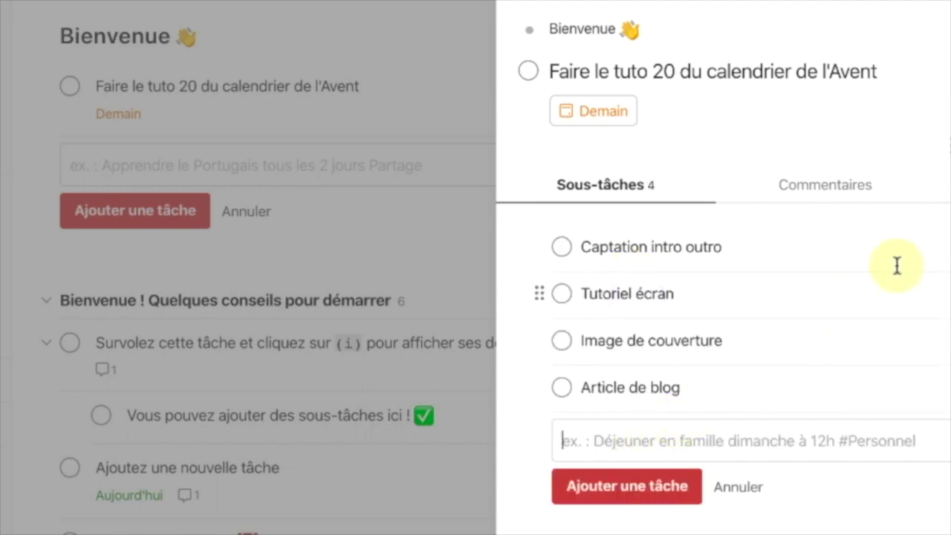
Step: Try to add the comment "Prévoir le micro qui va bien" to the tuto 20 task
left_click(821, 189)
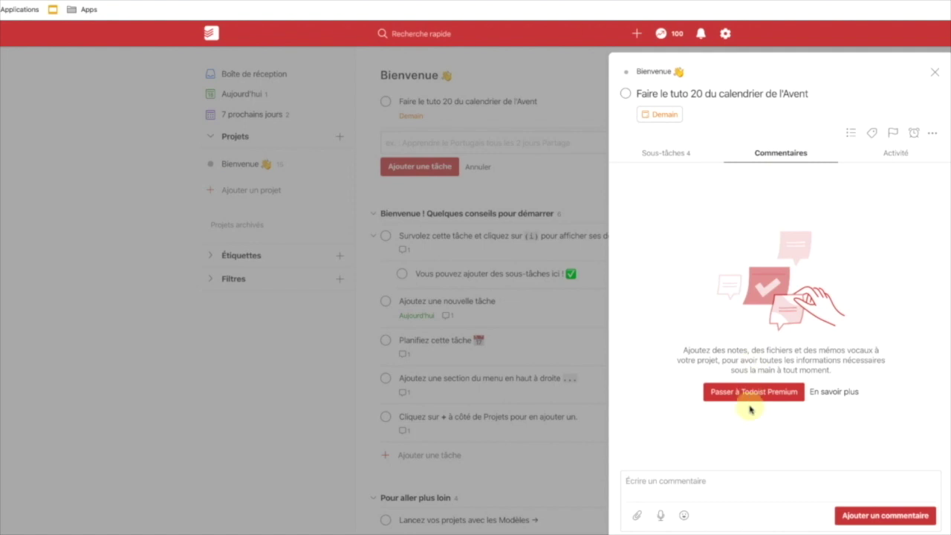
left_click(679, 482)
type("Prévoir le micro qui va bien")
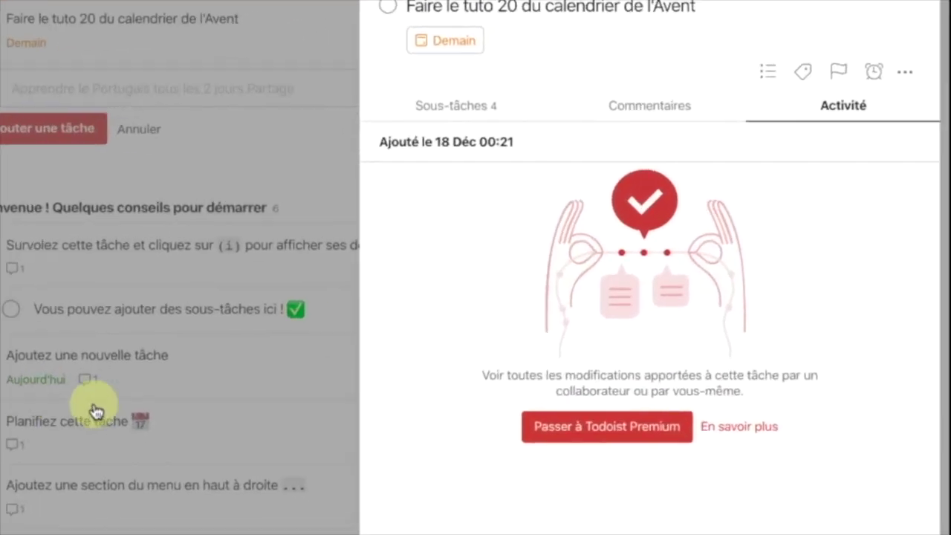
Step: Review what the task's activity history offers and check the Premium information about labels
left_click_drag(532, 413, 706, 430)
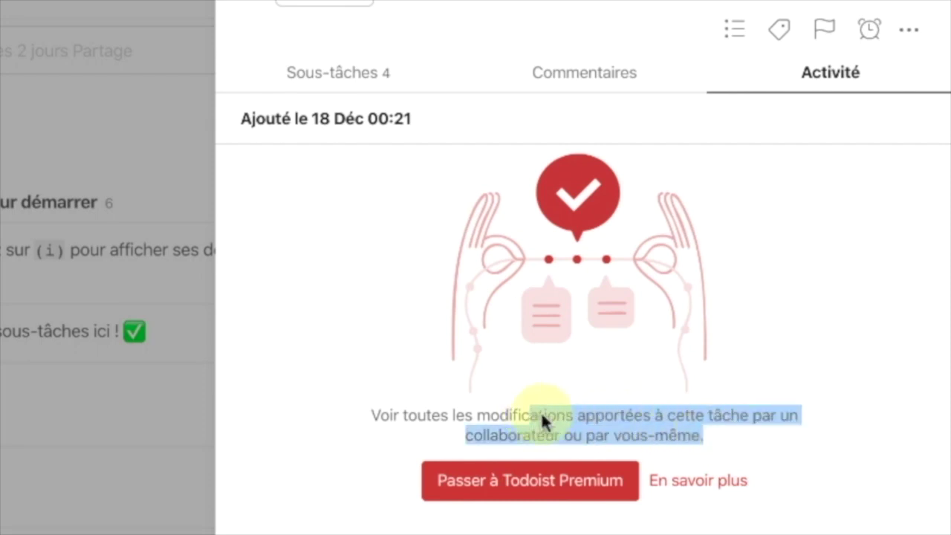
left_click(736, 441)
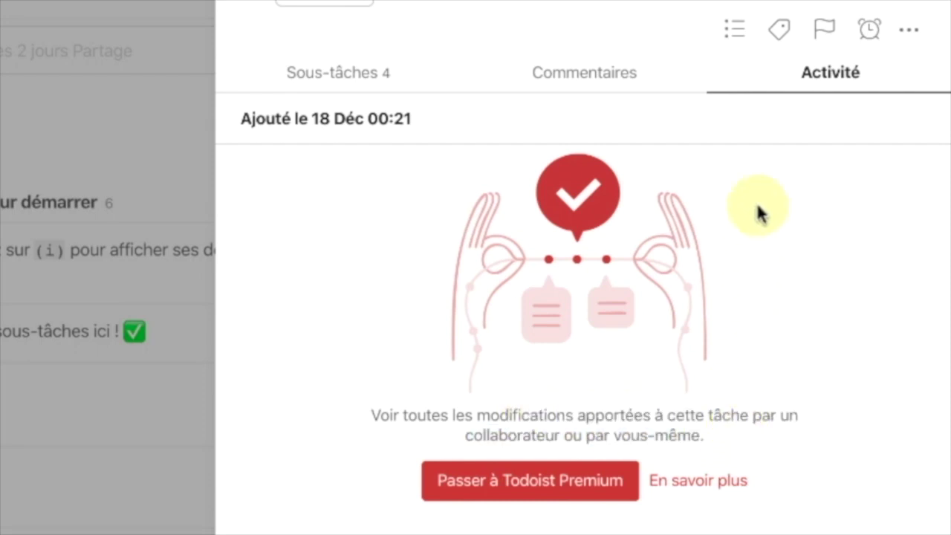
left_click(777, 29)
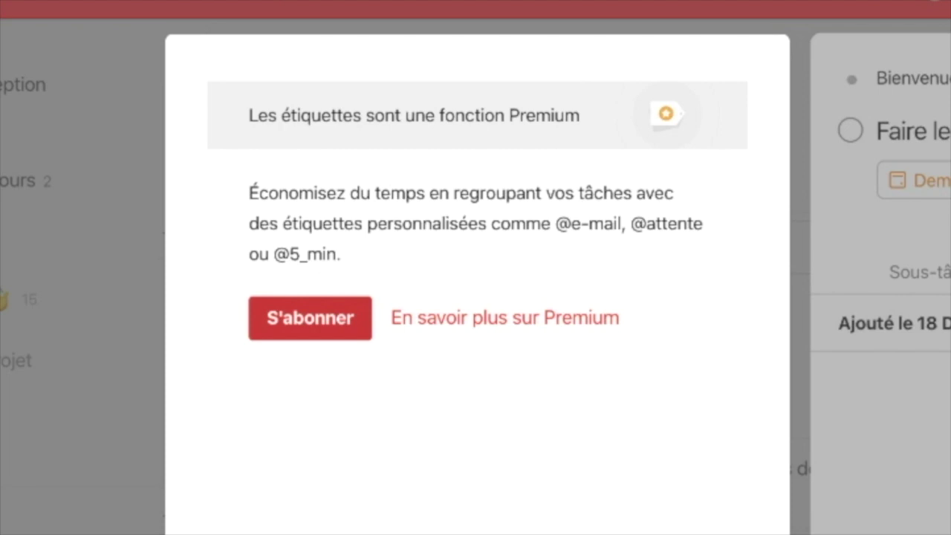
left_click(878, 473)
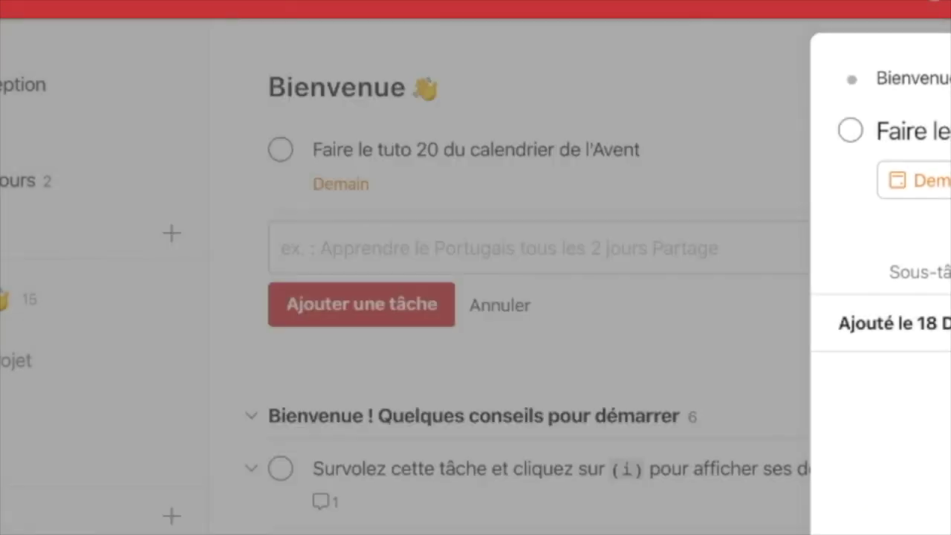
Step: Set the tuto 20 task to Priorité 1 and open its reminder option
left_click(911, 153)
left_click(768, 191)
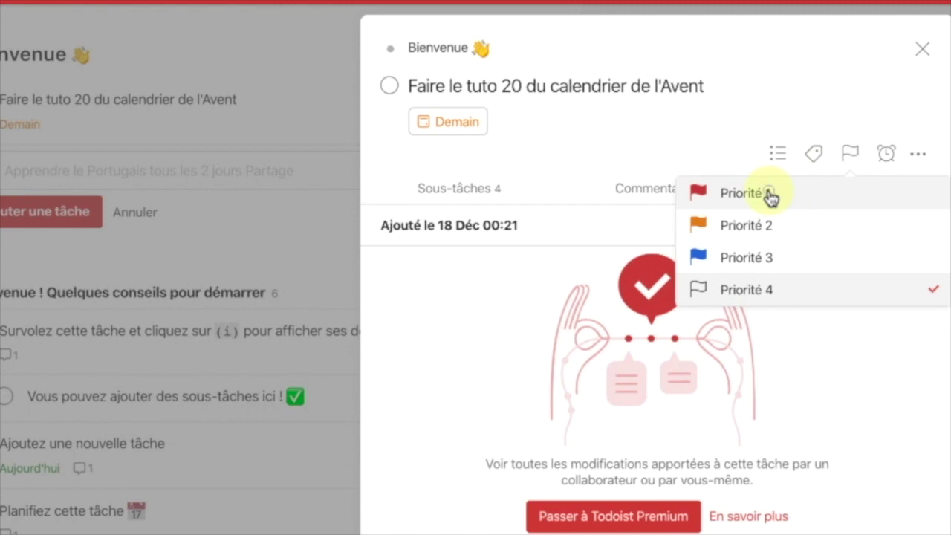
left_click(886, 160)
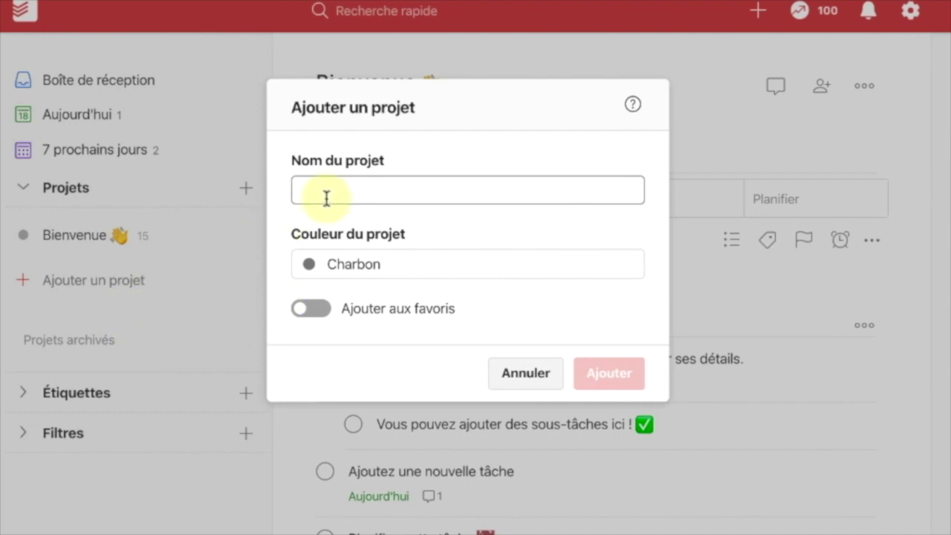
Step: Create a project named "CALENDRIER AVENT NUMERICOACH" in the Charbon colour and add it to the favourites
type("CALENDRIER AVENT NUMERICOACH")
left_click(312, 308)
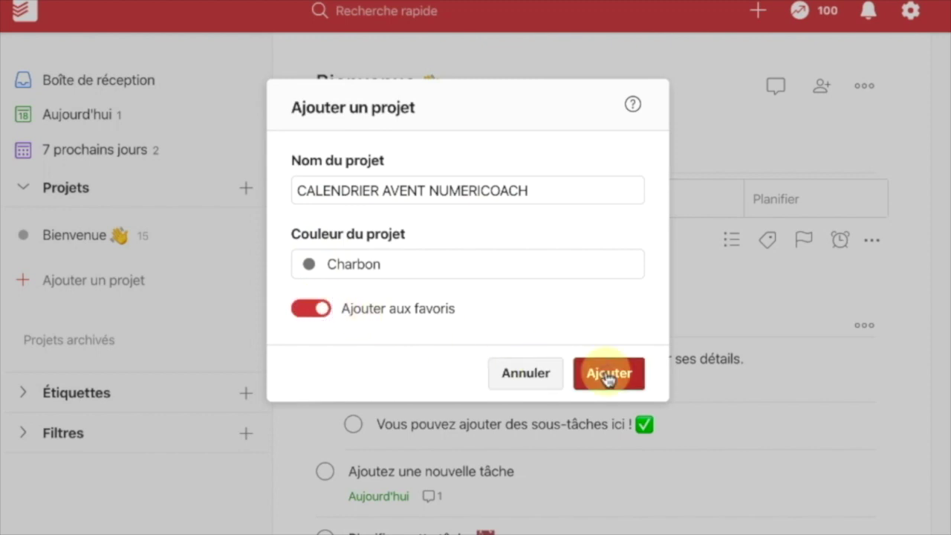
left_click(606, 373)
left_click(74, 294)
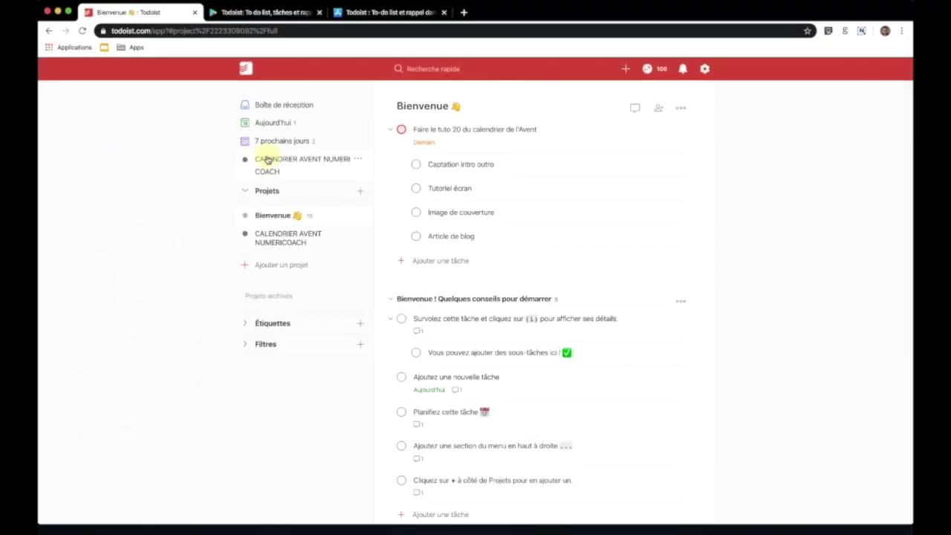
Step: Move the task "Faire le tuto 20 du calendrier de l'Avent" from Bienvenue into the CALENDRIER AVENT NUMERICOACH project
left_click(698, 129)
left_click(746, 312)
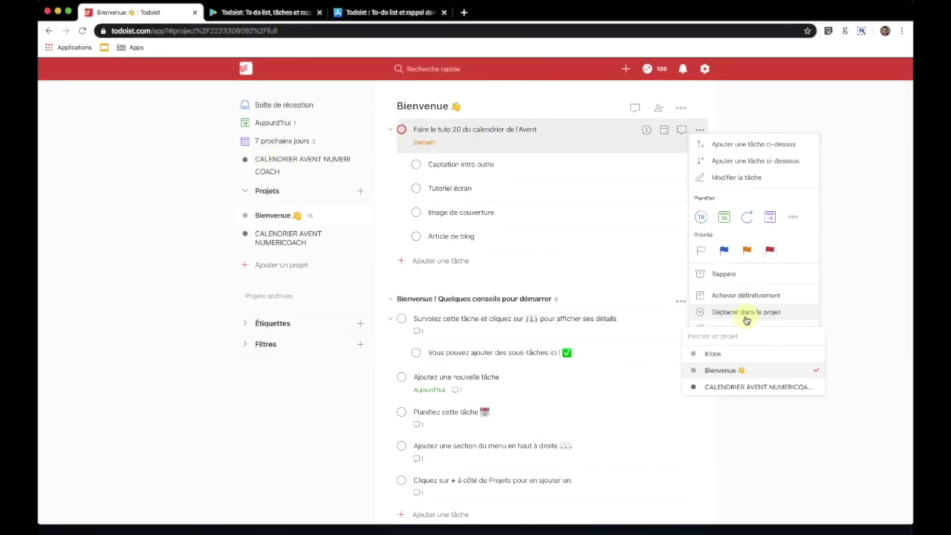
left_click(744, 387)
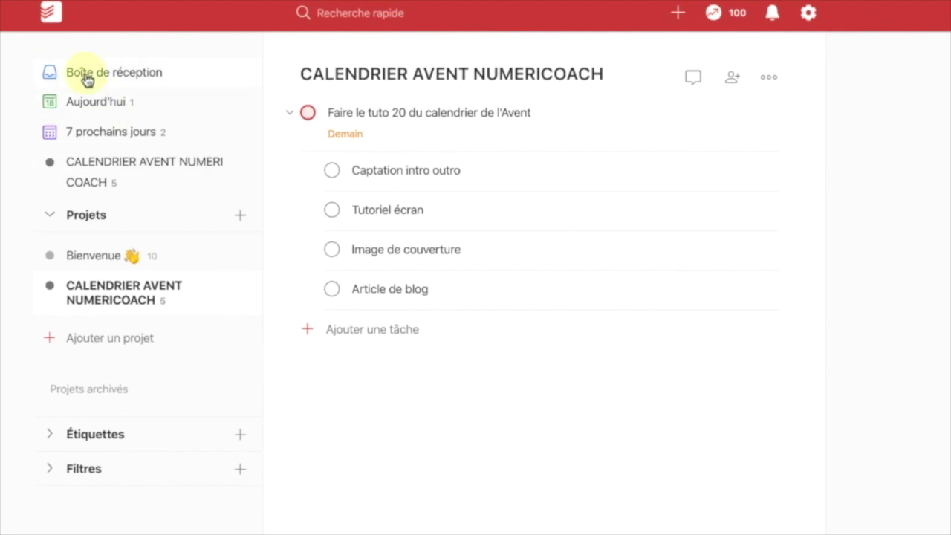
Step: Look through the Boîte de réception, Aujourd'hui and 7 prochains jours views to see how the tasks are arranged
left_click(87, 80)
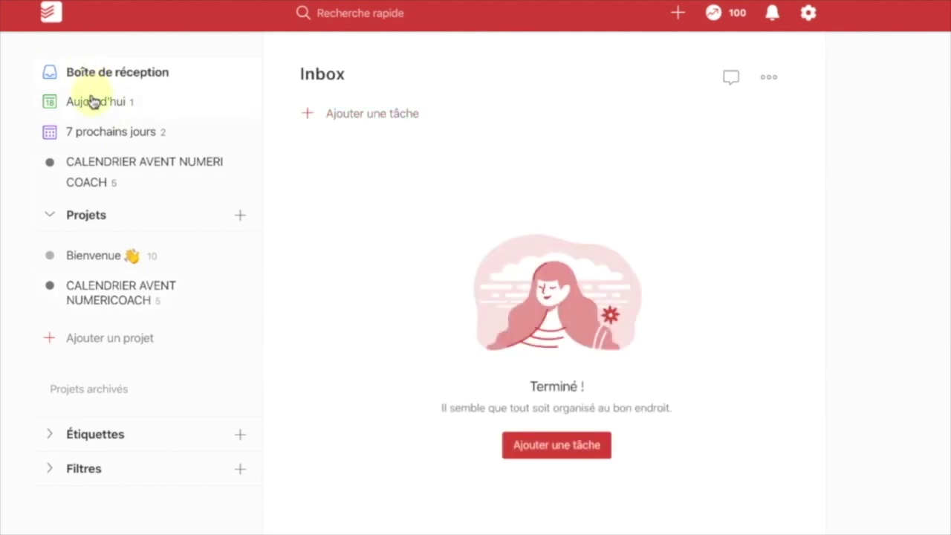
left_click(94, 104)
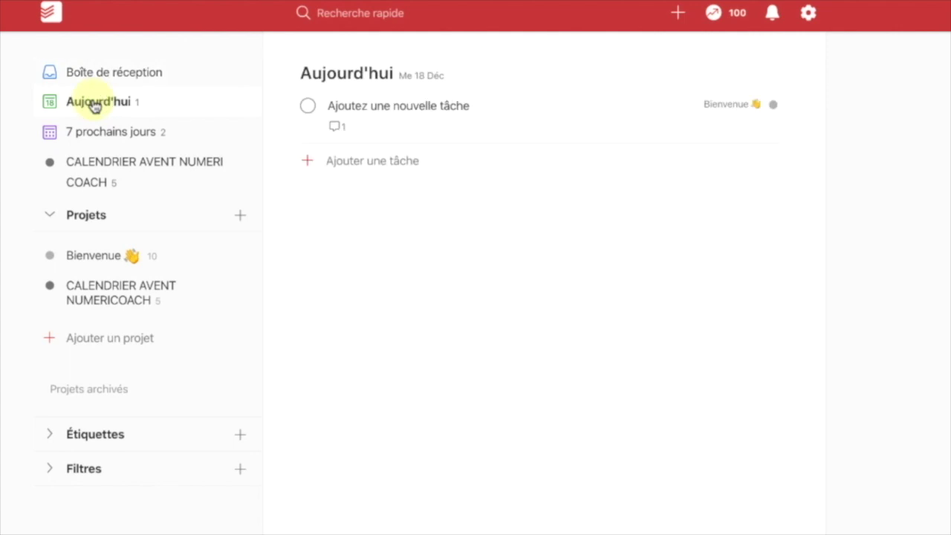
left_click(95, 132)
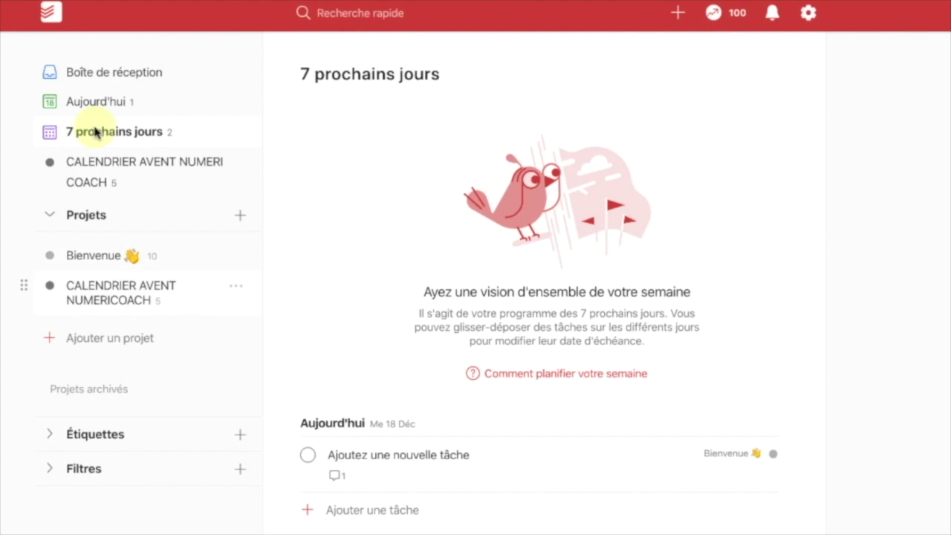
left_click(87, 468)
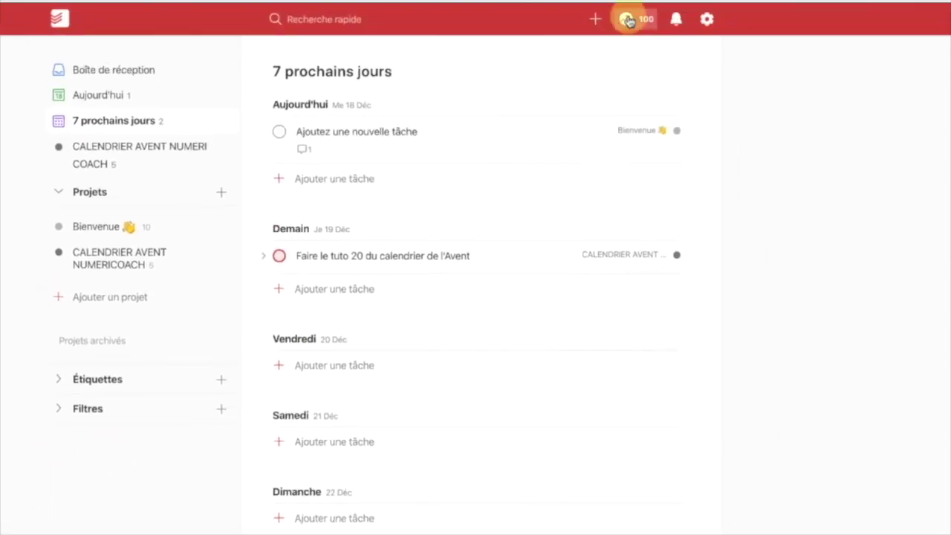
Step: Check the productivity overview and the Karma goal settings, and leave the settings
left_click(630, 18)
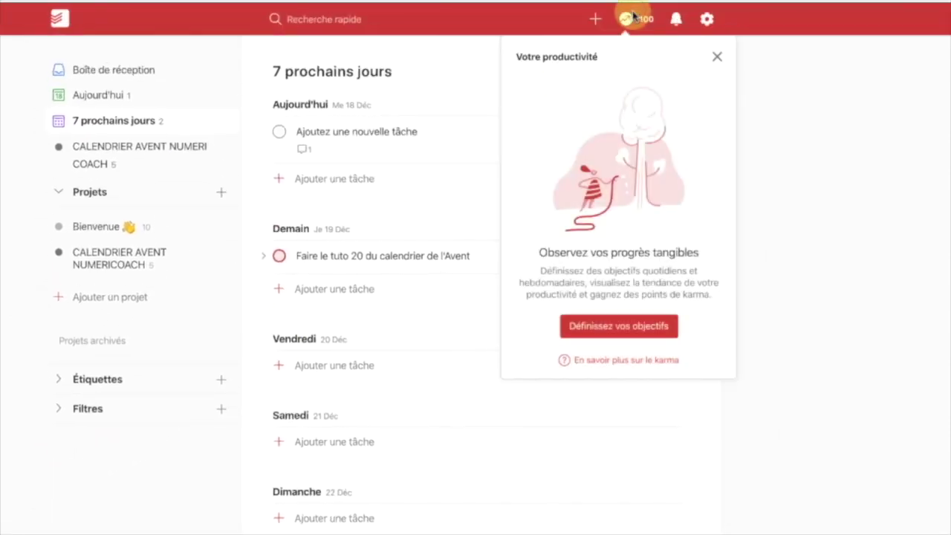
left_click(615, 329)
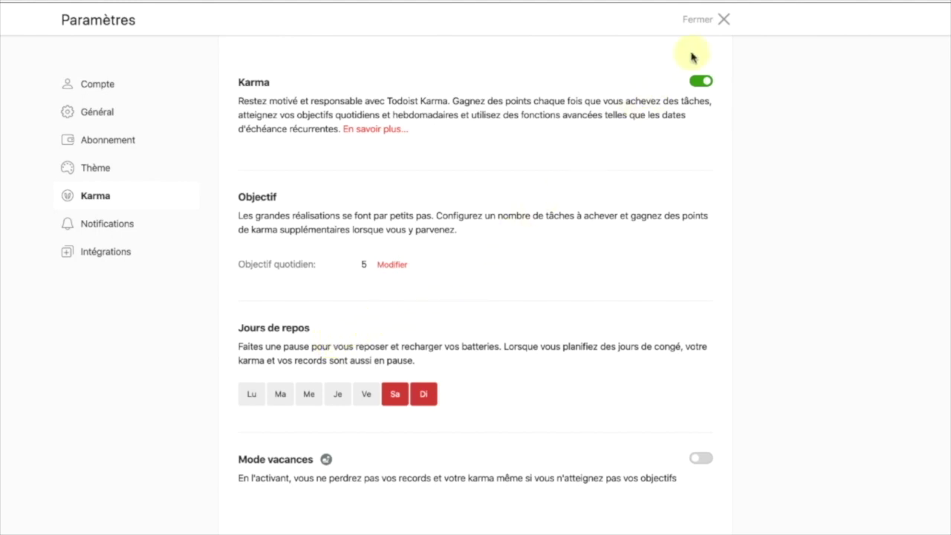
left_click(722, 21)
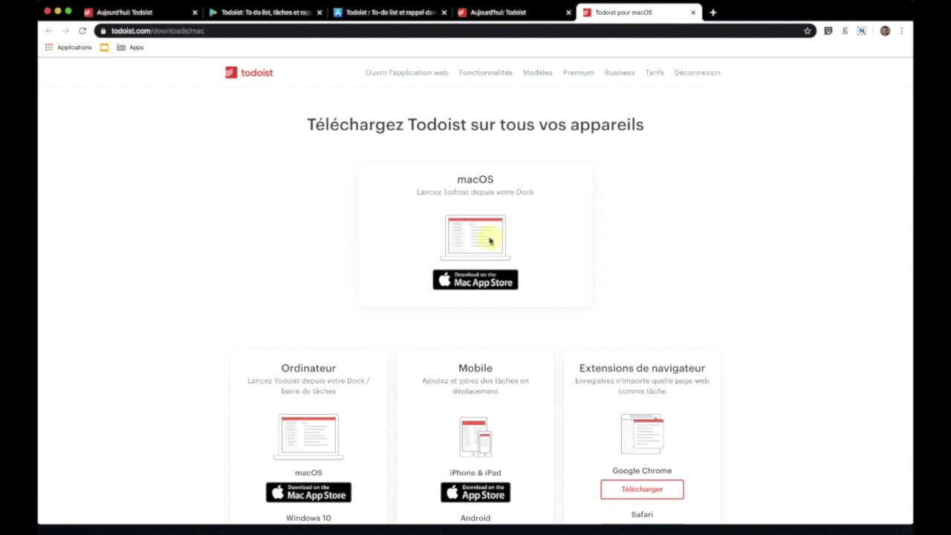
Step: Review the desktop, mobile, browser extension, wearable and e-mail plugin versions on Todoist's downloads page
scroll(490, 242, "down", 5)
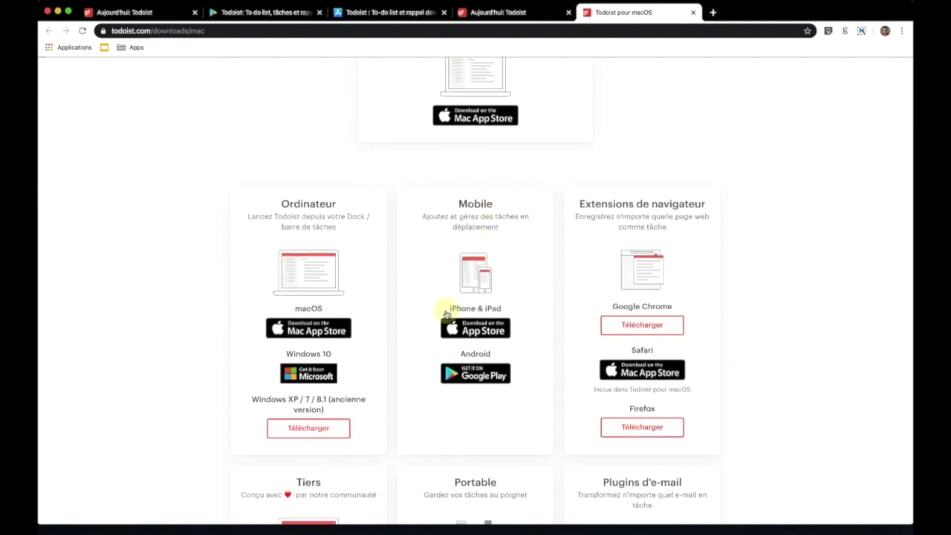
scroll(446, 313, "down", 3)
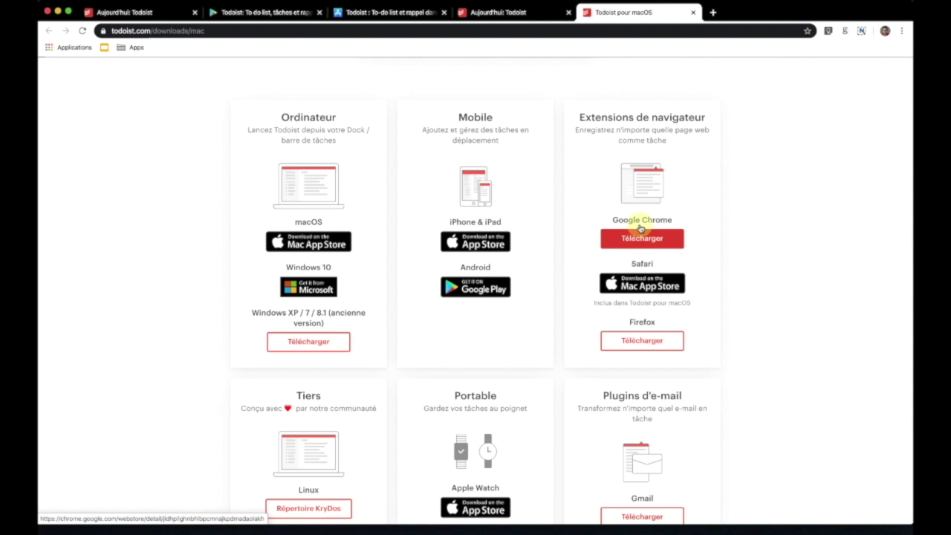
scroll(653, 331, "down", 2)
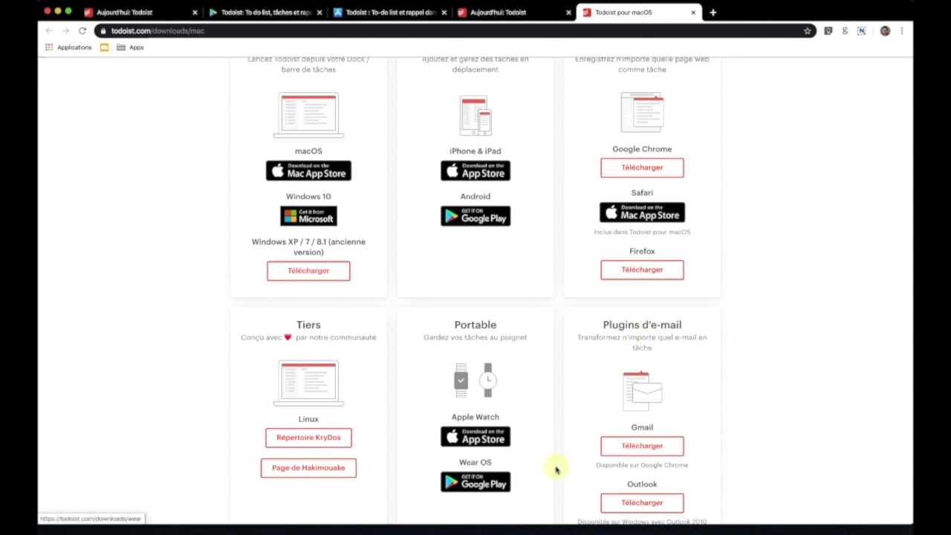
scroll(556, 467, "down", 2)
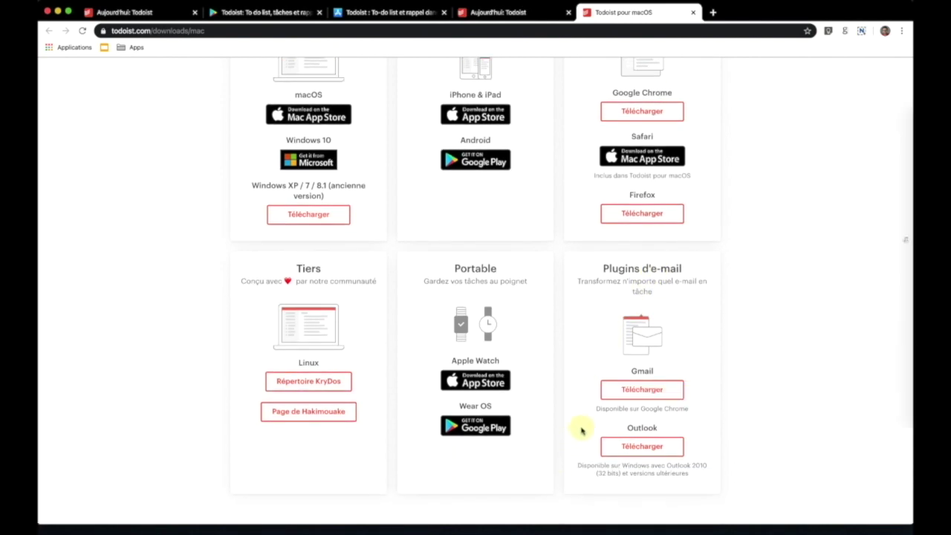
scroll(587, 401, "up", 3)
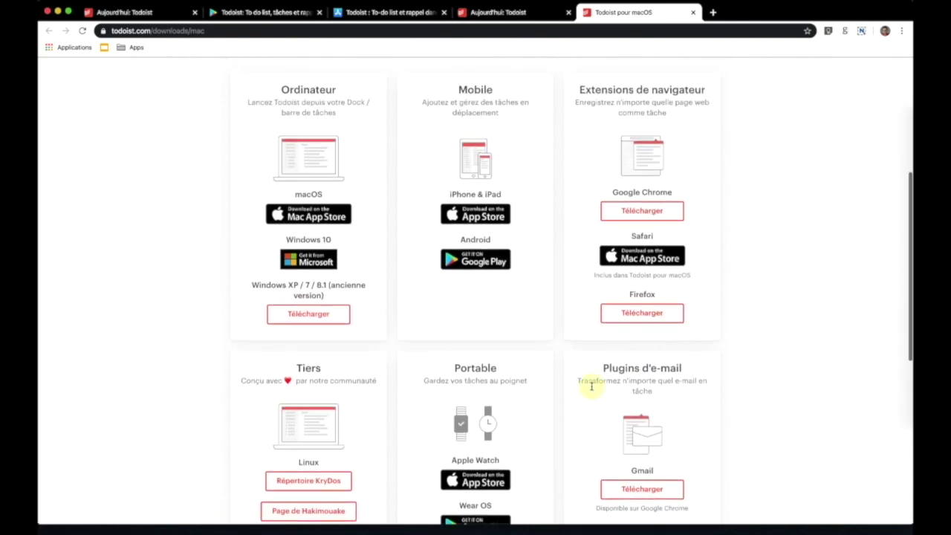
Step: Review the Todoist pour Chrome page in the Chrome Web Store and install the extension
left_click(637, 213)
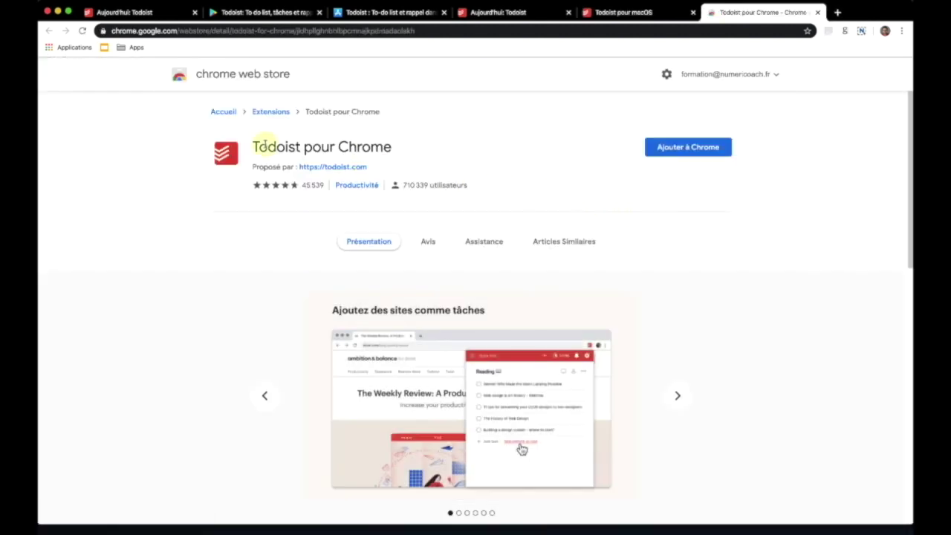
scroll(482, 179, "down", 2)
scroll(482, 178, "down", 8)
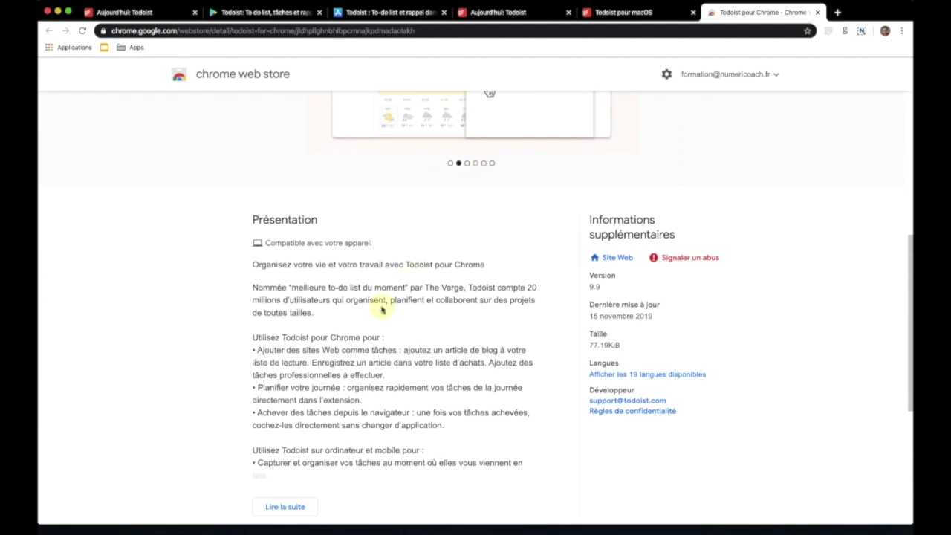
scroll(381, 306, "down", 4)
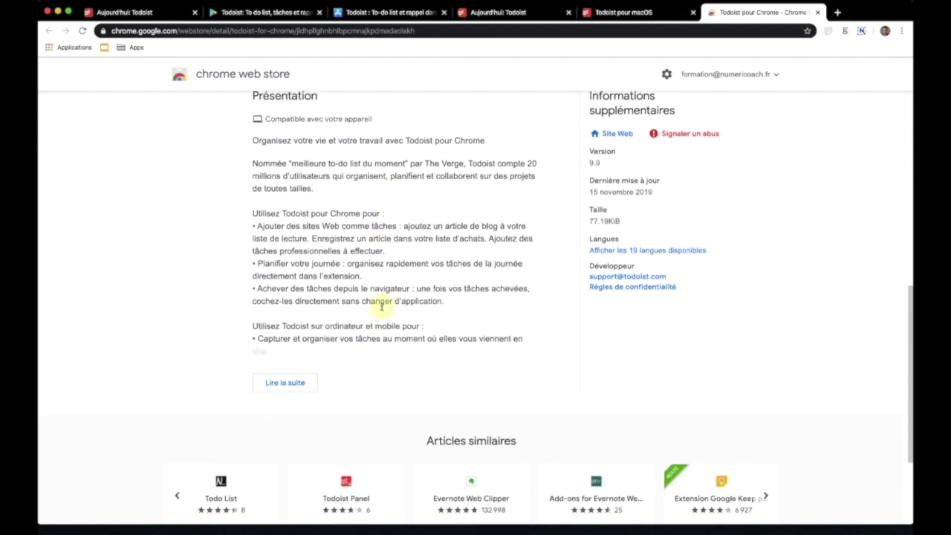
scroll(377, 303, "up", 12)
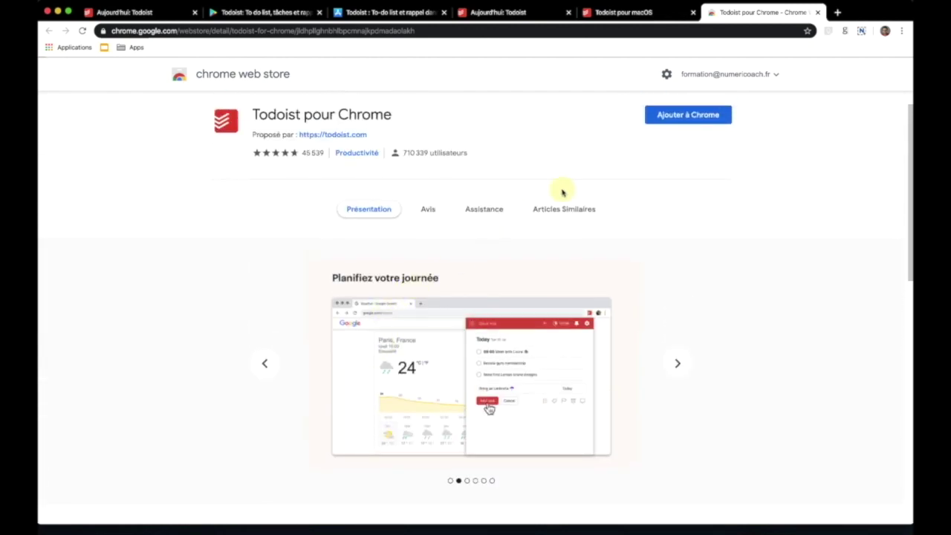
left_click(672, 120)
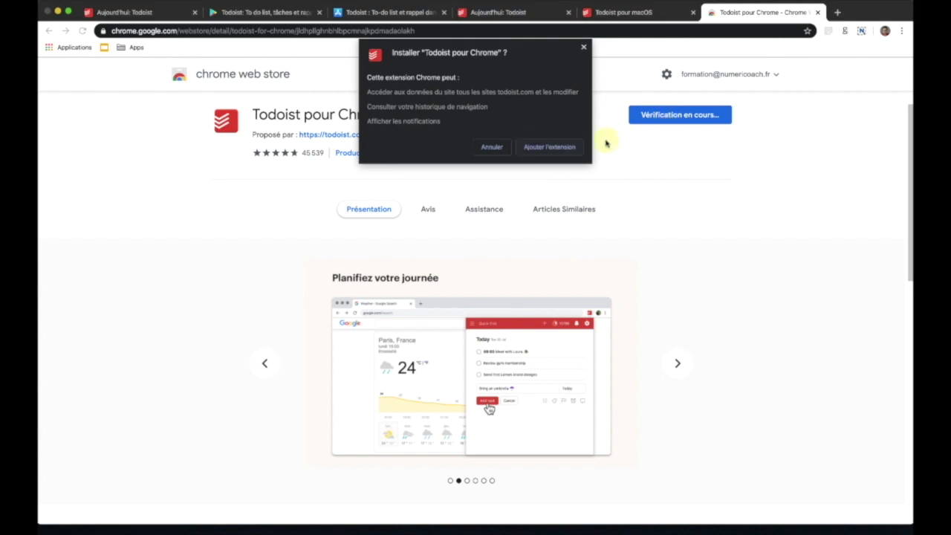
left_click(537, 146)
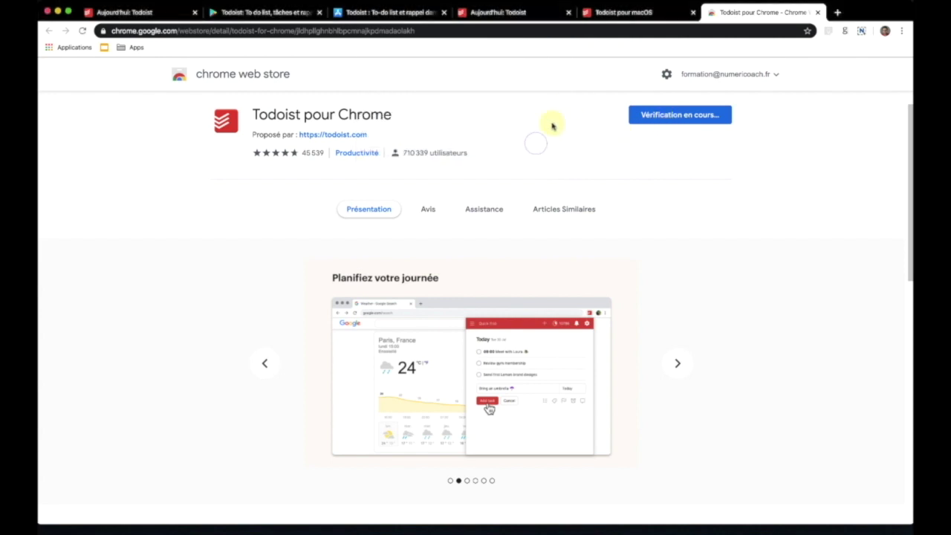
Step: Install the Todoist pour Gmail extension from the e-mail plugins on Todoist's downloads page
left_click(628, 12)
scroll(632, 371, "down", 5)
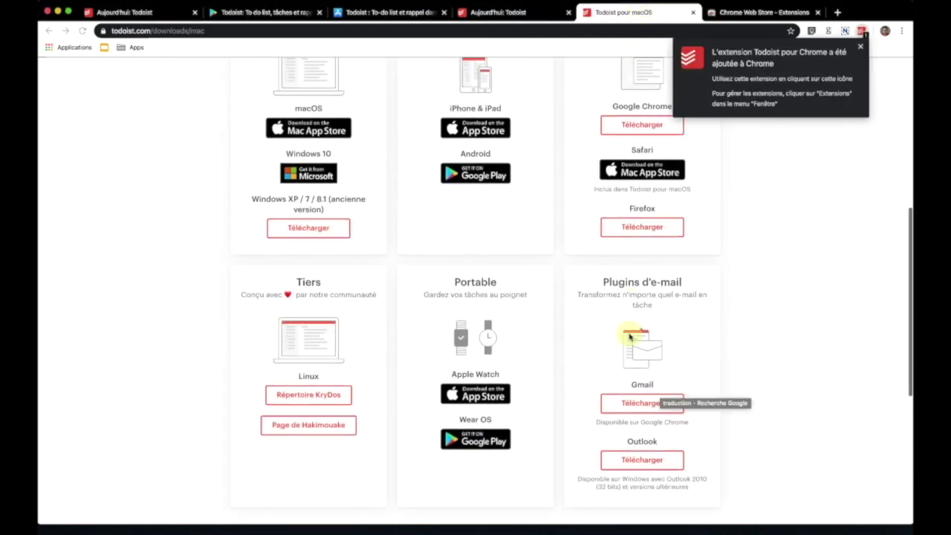
left_click(631, 401)
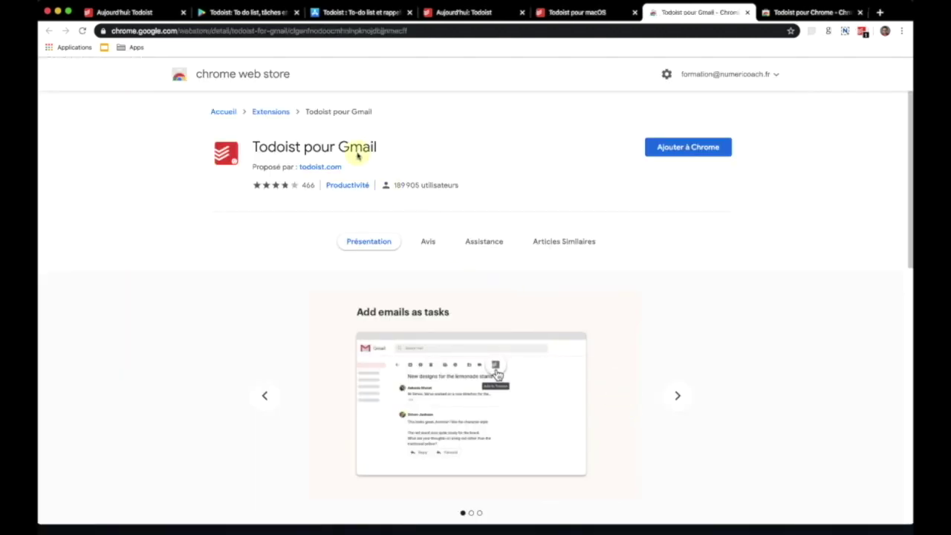
left_click(676, 150)
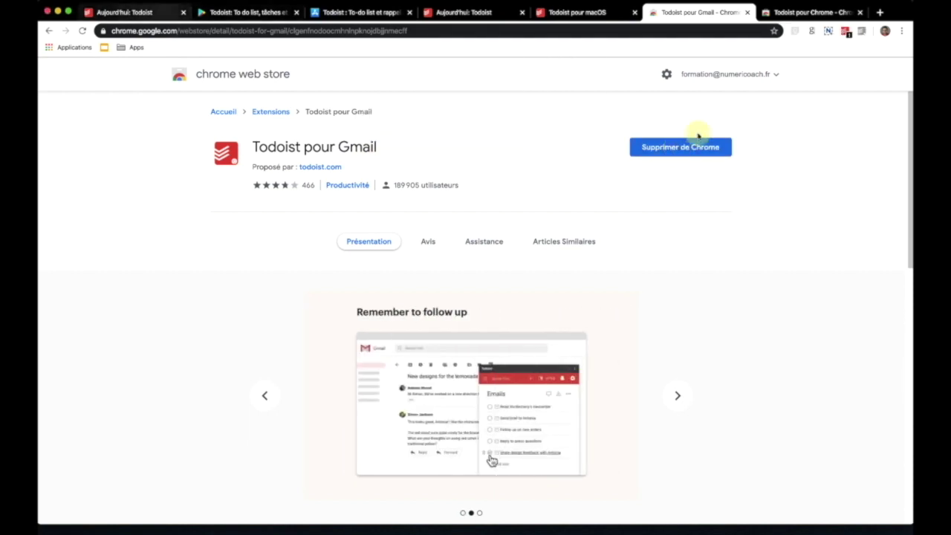
Step: Go to gmail.com in a new tab and open the message "Commencez à organiser votre vie avec Todoist"
left_click(879, 13)
type("gmail.com")
key("Return")
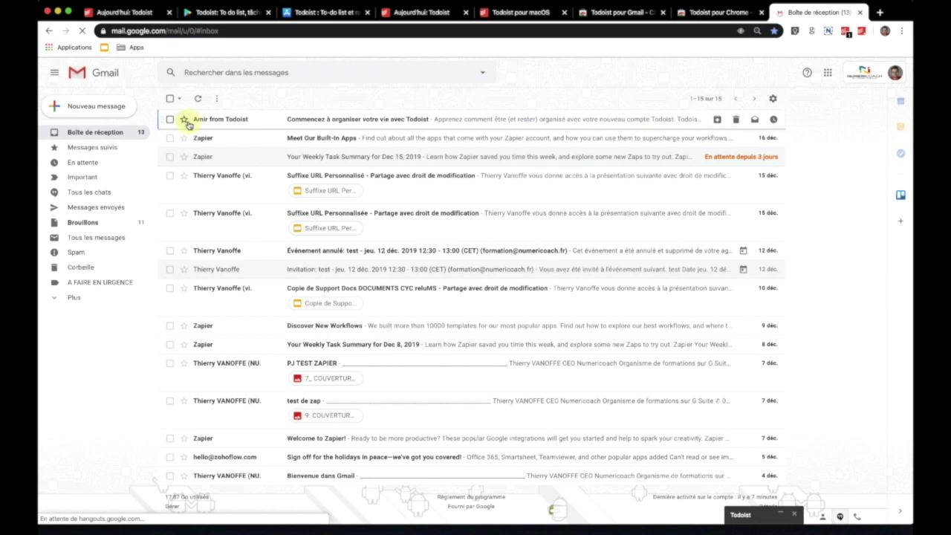
left_click(219, 119)
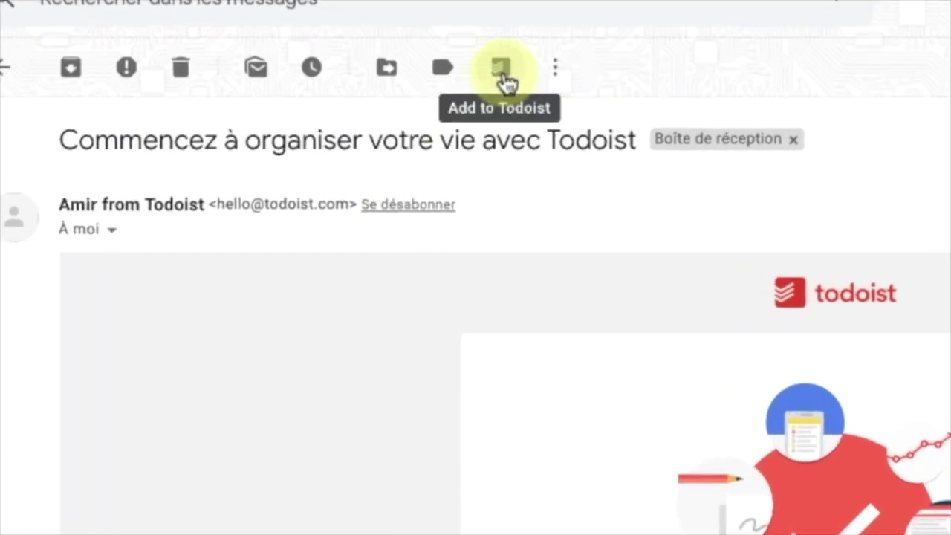
Step: Start a Todoist task from the open e-mail with the due date 19 Déc and the red priority flag
left_click(504, 75)
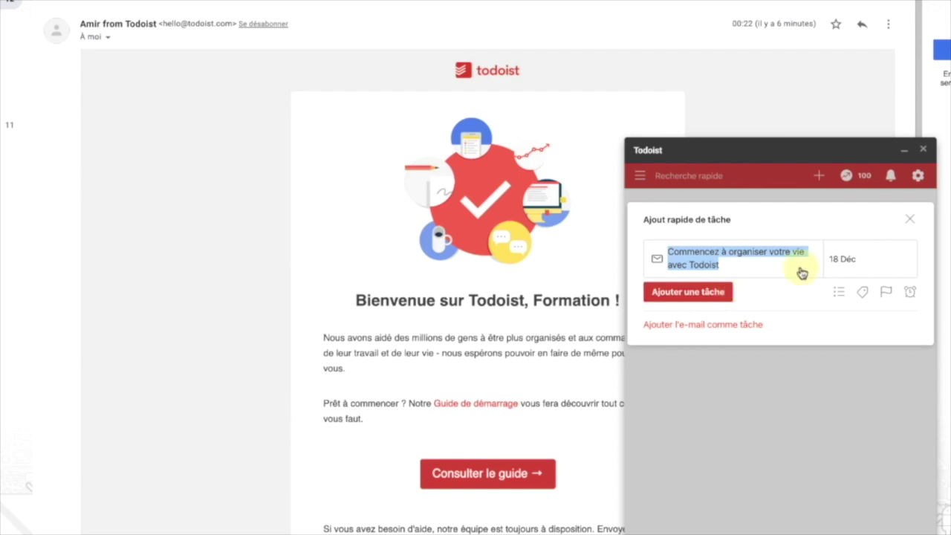
left_click(842, 260)
left_click(841, 362)
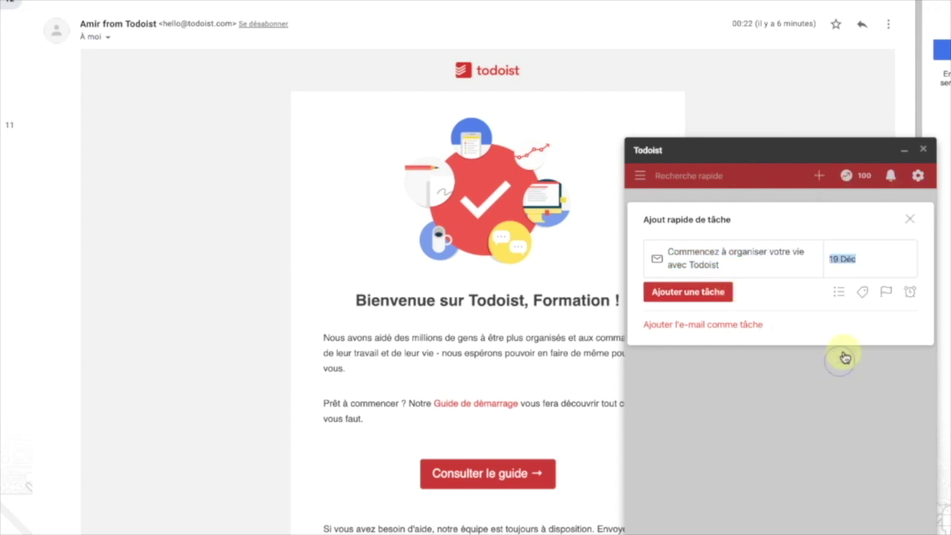
left_click(885, 291)
left_click(812, 330)
Step: Check the Premium information about reminders and add the e-mail as a task
left_click(909, 291)
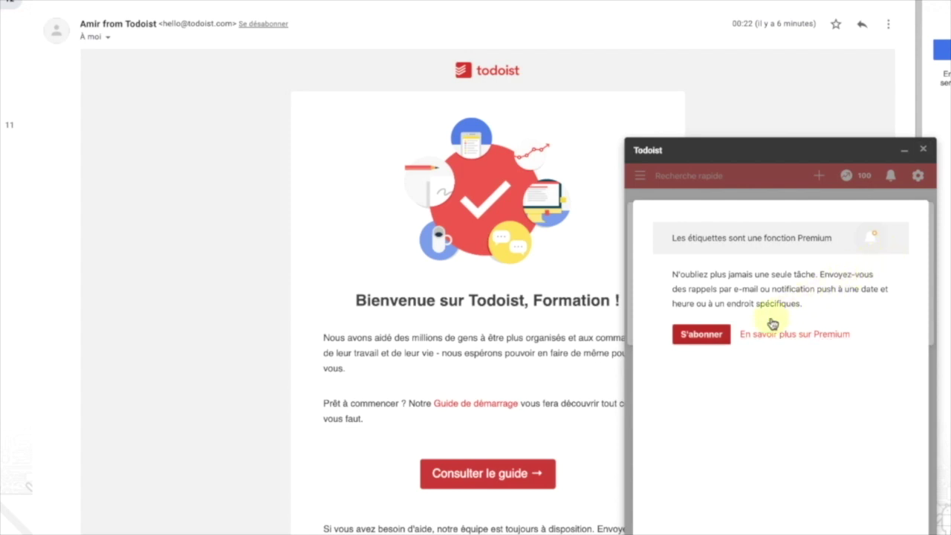
left_click(748, 337)
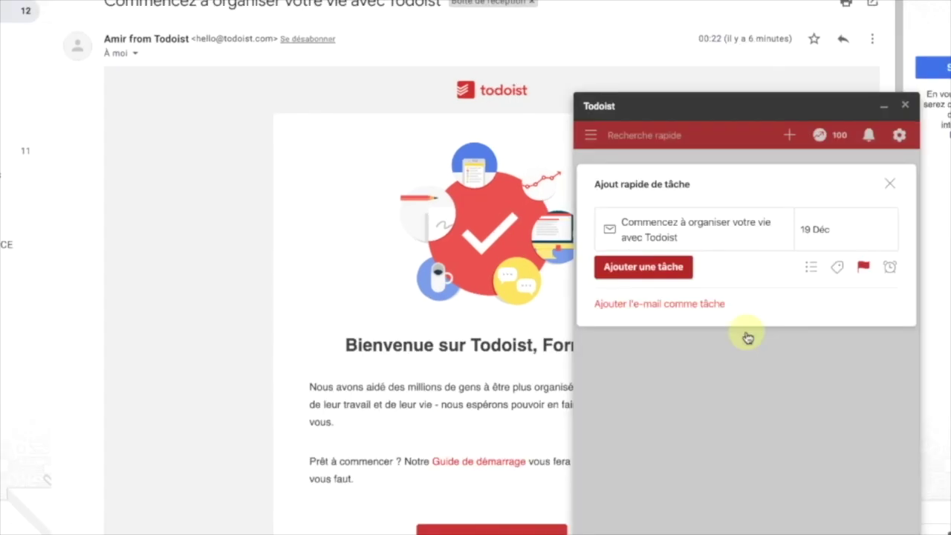
left_click(715, 306)
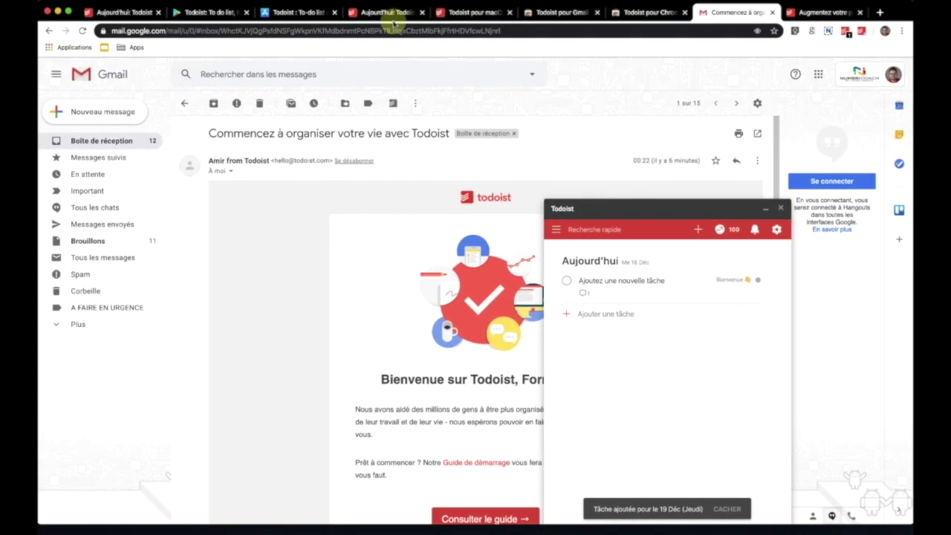
Step: Switch back to Todoist and open the original e-mail from its new task in the Boîte de réception
left_click(388, 13)
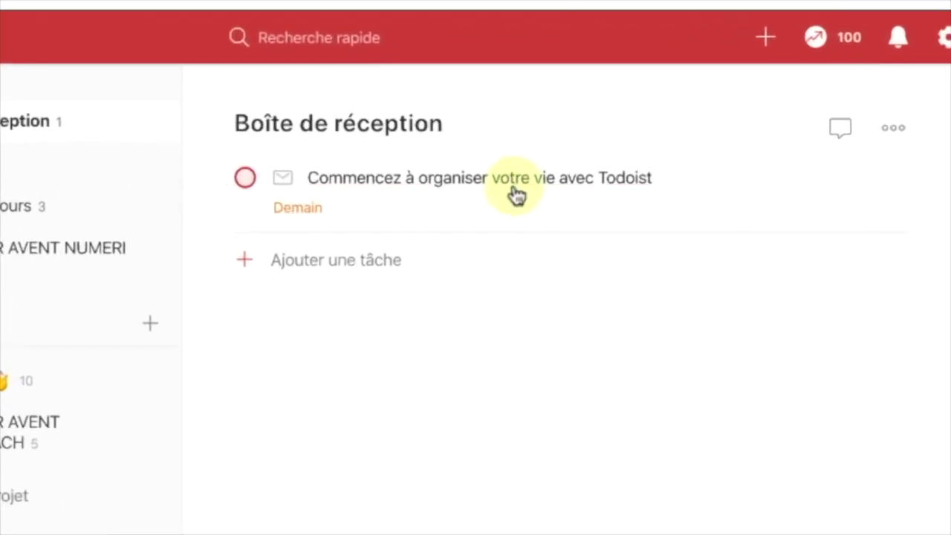
left_click(405, 184)
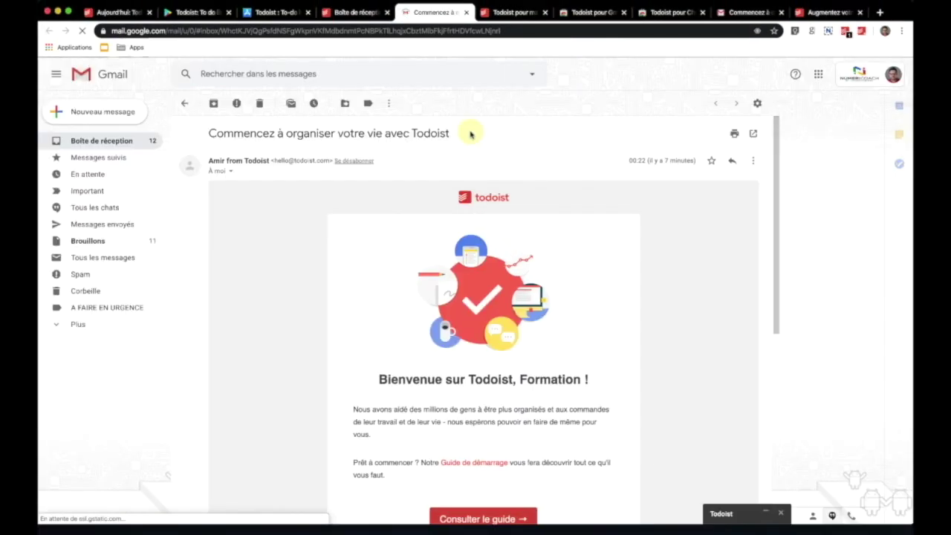
scroll(415, 269, "down", 3)
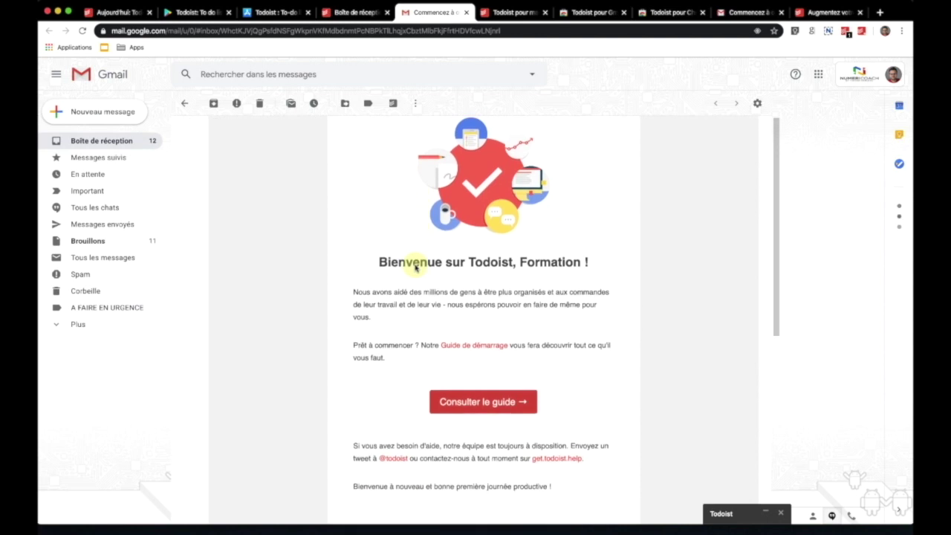
scroll(415, 268, "up", 3)
scroll(415, 266, "up", 1)
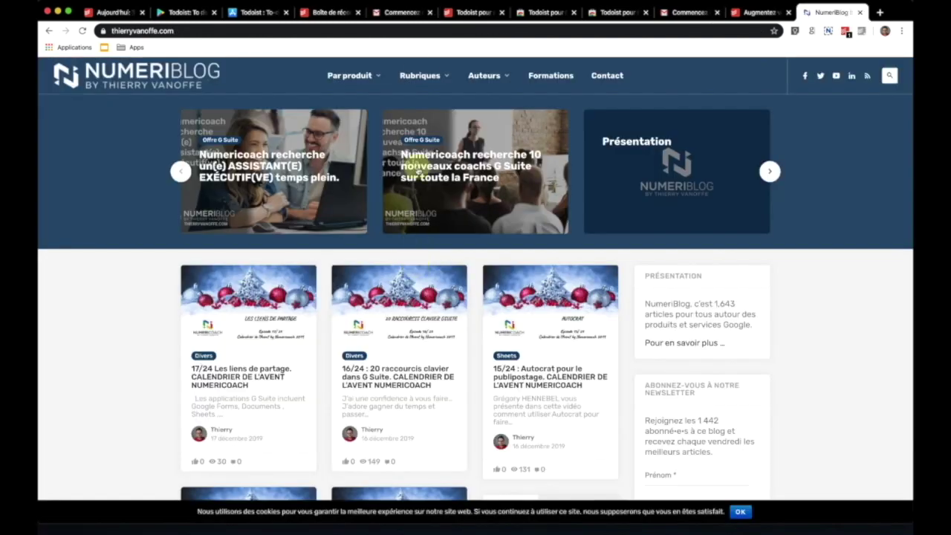
Step: Open the NumeriBlog article "17/24 Les liens de partage" and copy its web address
mouse_move(420, 75)
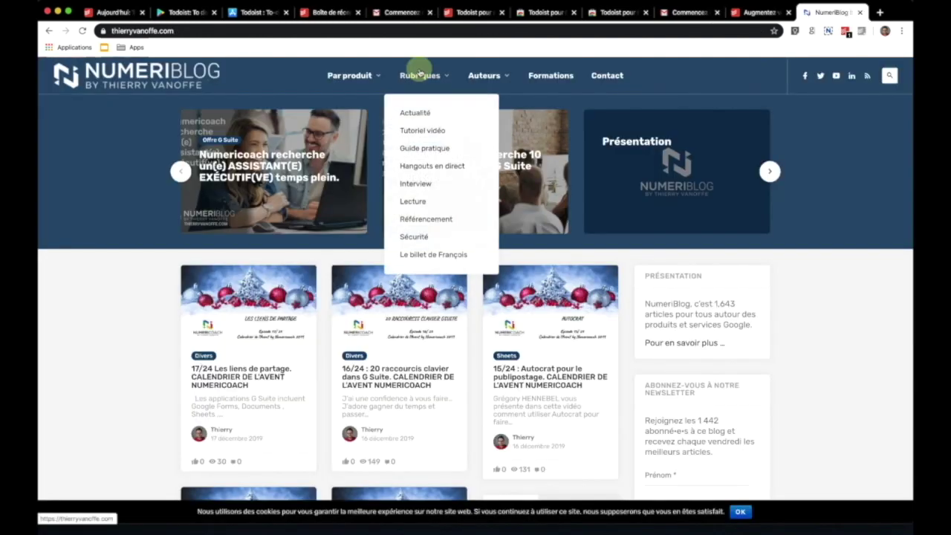
left_click(169, 31)
type("thierryvanoffe.com/17-24-les-liens-de-partage-calendrier-de-lavent-numericoach/")
key("Return")
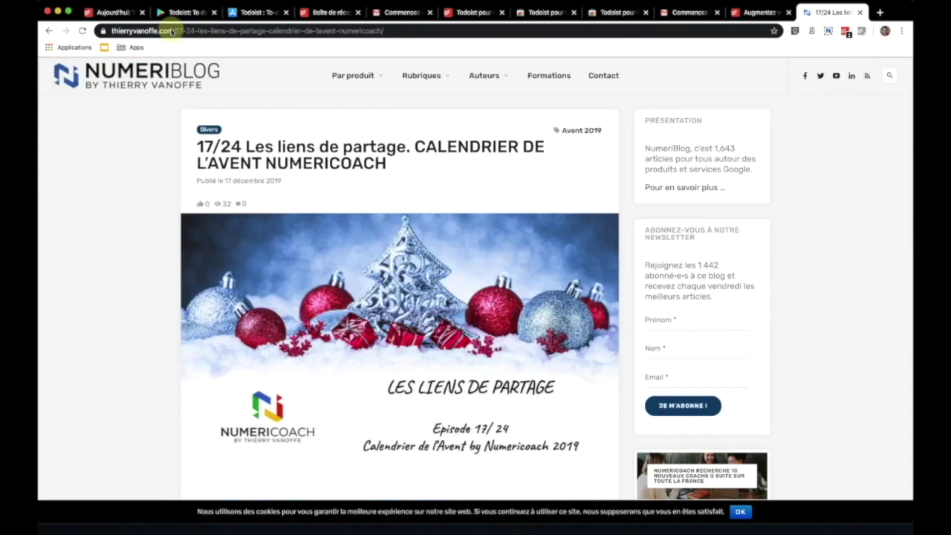
left_click(252, 31)
key("ctrl+c")
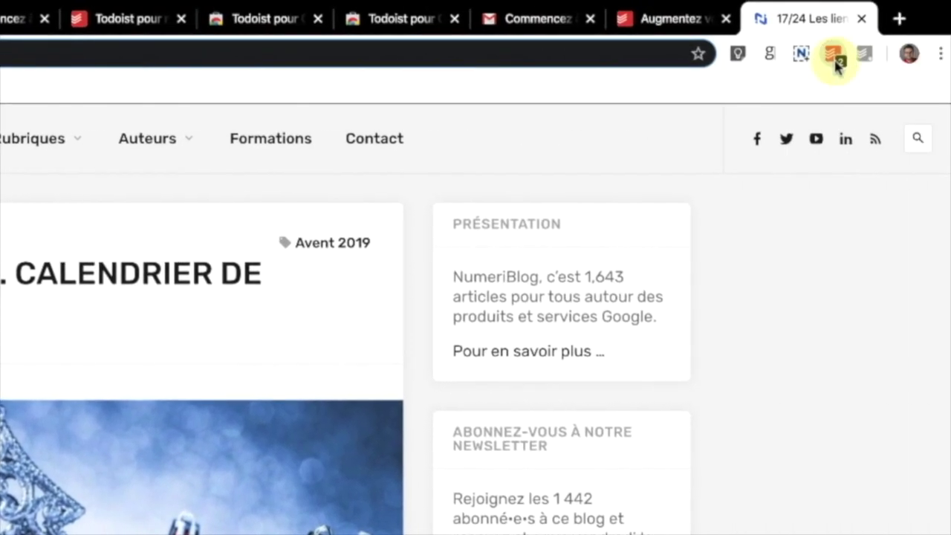
Step: Add a task for 18 Déc through the Todoist Chrome extension, named "A lire :" followed by the copied article address
left_click(834, 63)
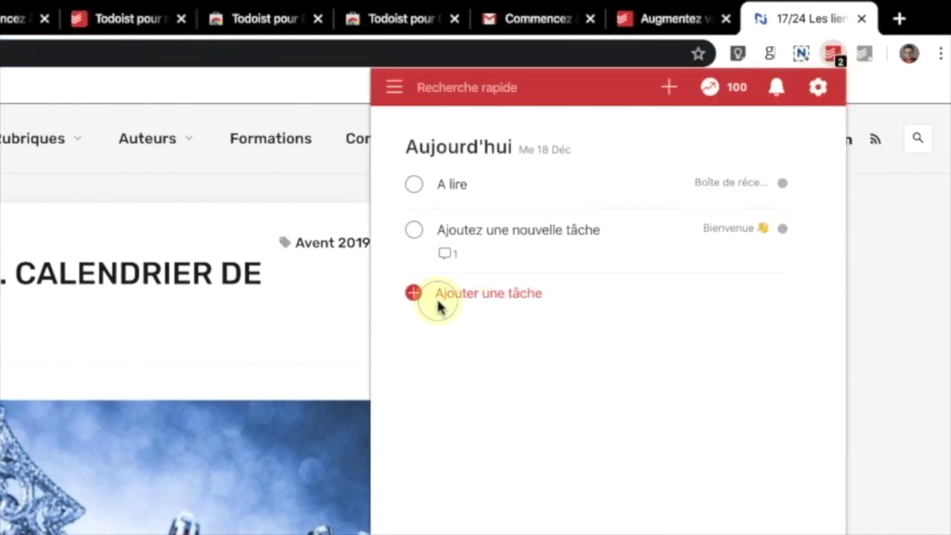
left_click(489, 289)
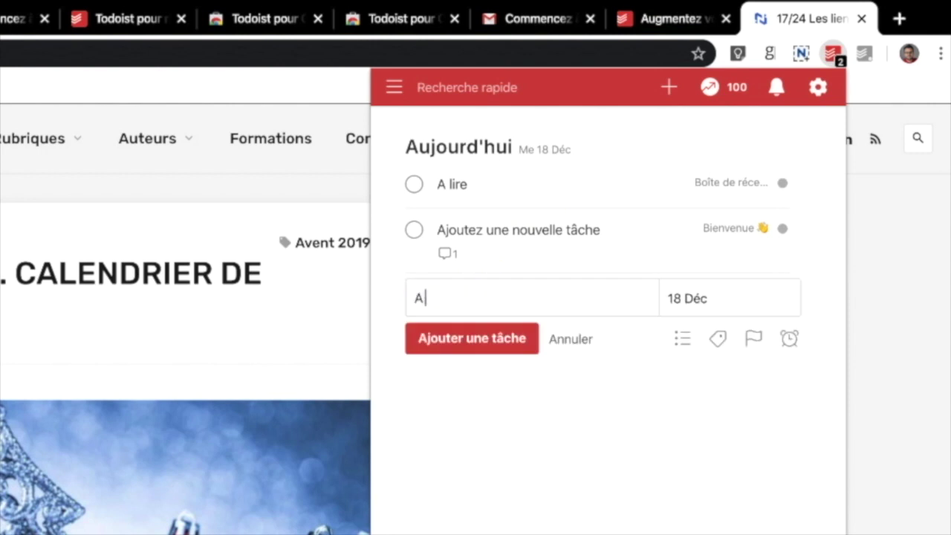
key("Return")
left_click(473, 287)
type(":")
key("ctrl+v")
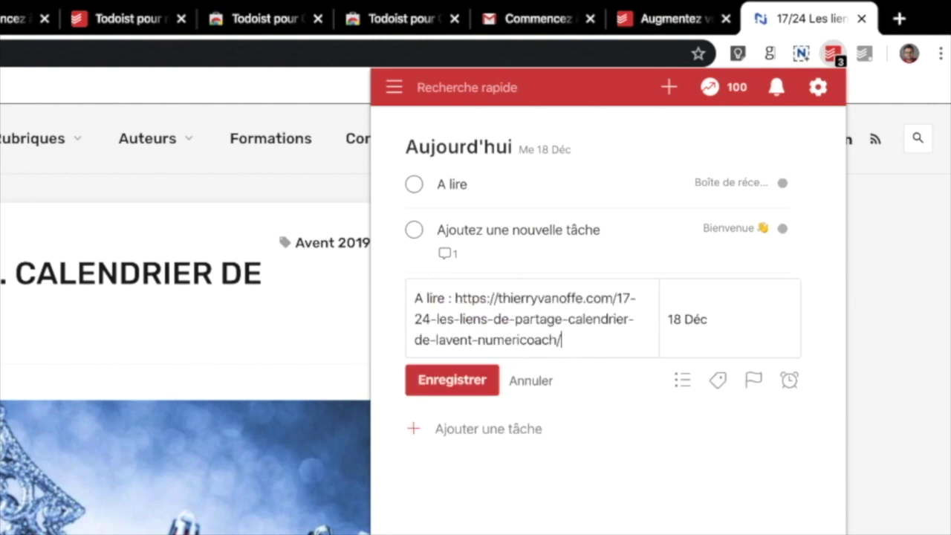
left_click(468, 377)
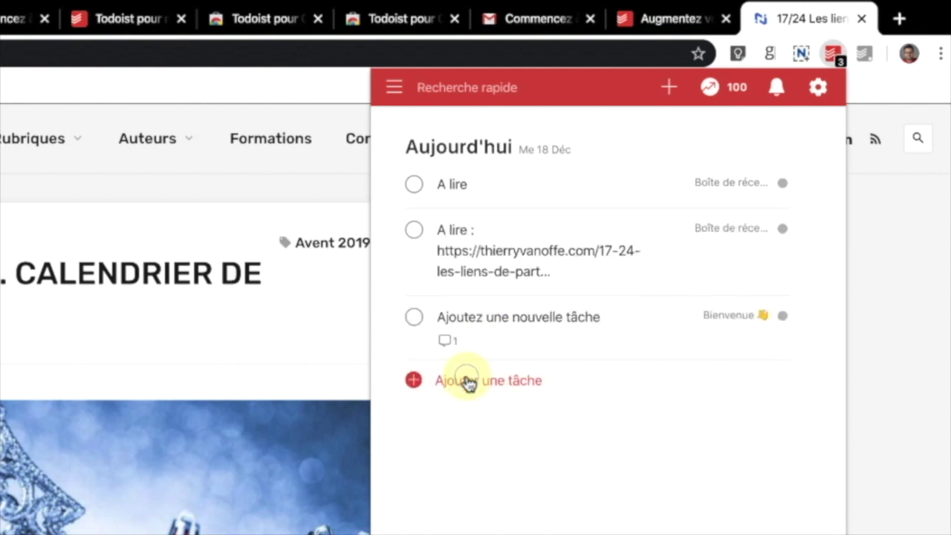
Step: Switch back to the Todoist web app and create a project named VEILLE
left_click(52, 18)
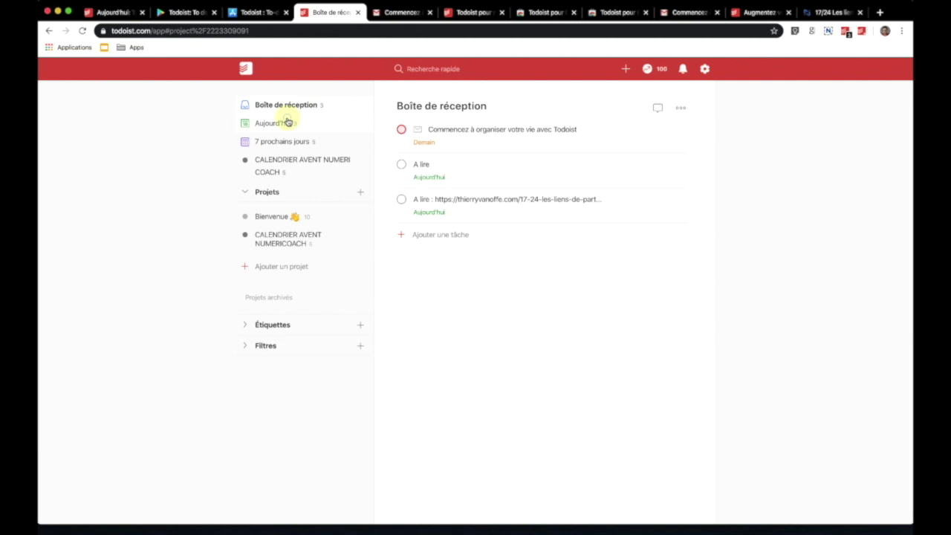
left_click(288, 122)
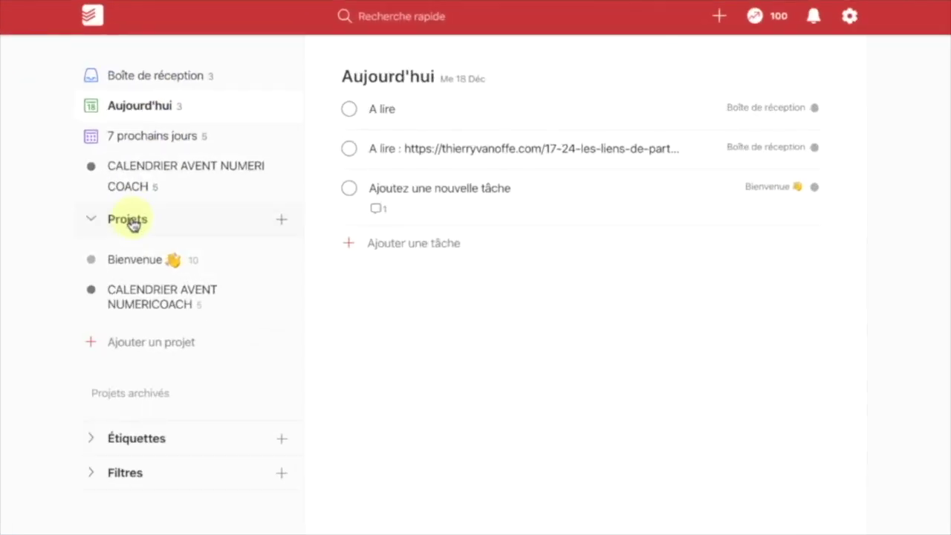
left_click(128, 220)
left_click(282, 219)
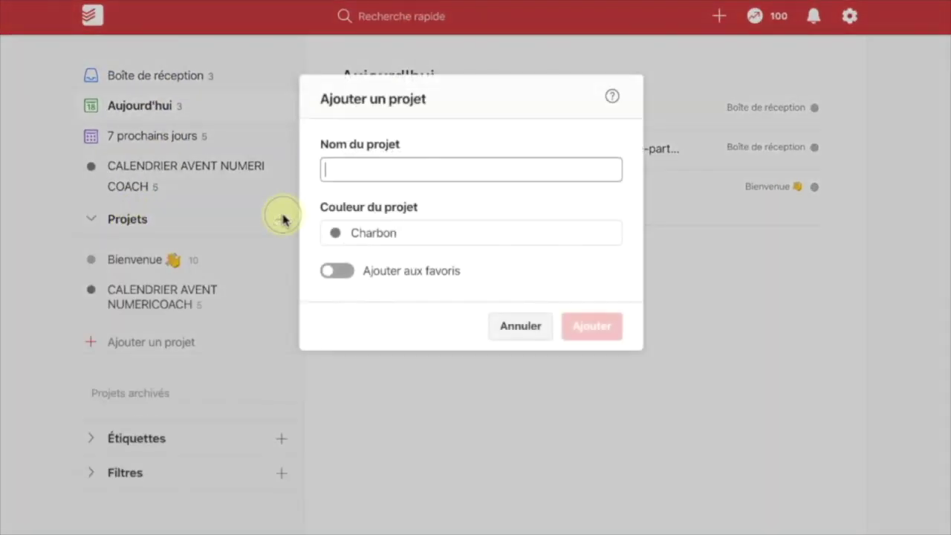
type("VEILLE")
key("Return")
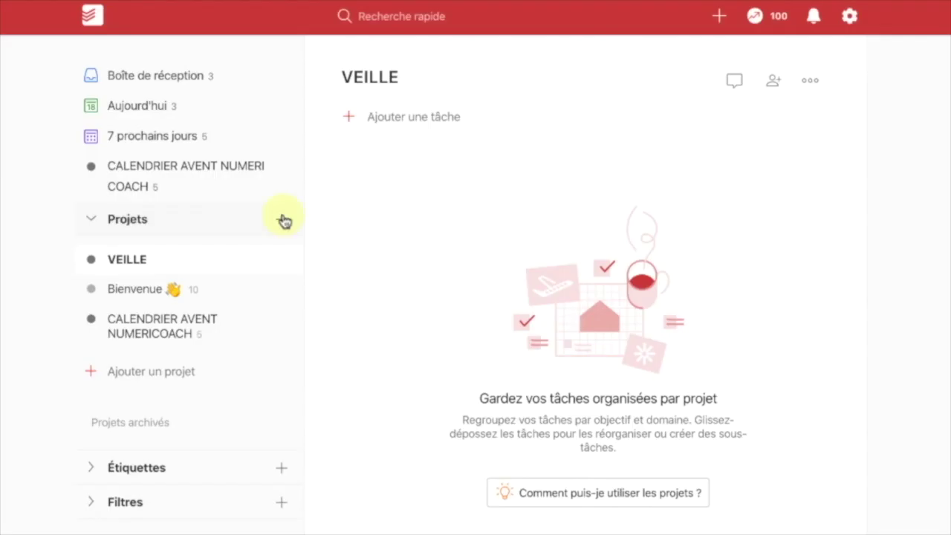
Step: Move the task with the article link from the Boîte de réception to the VEILLE project and test its link from there
left_click(144, 74)
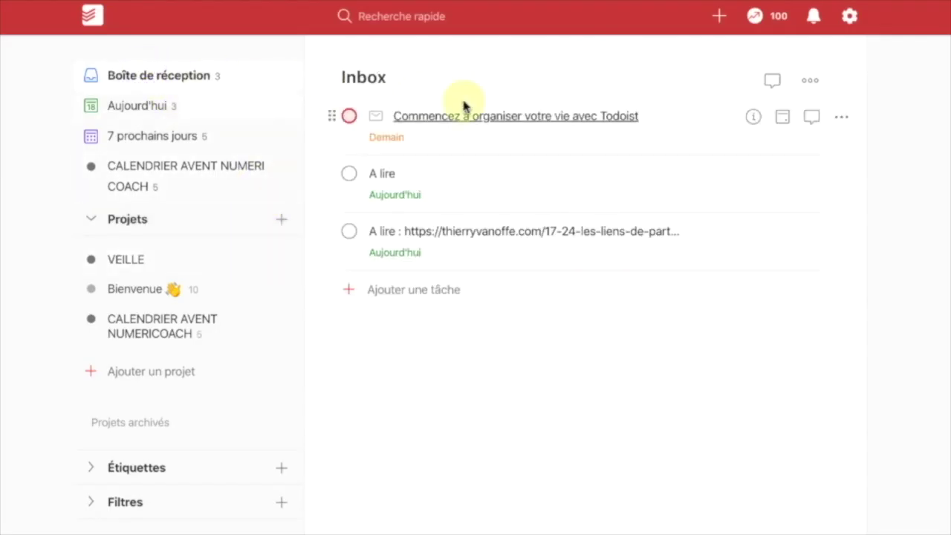
left_click_drag(331, 232, 137, 262)
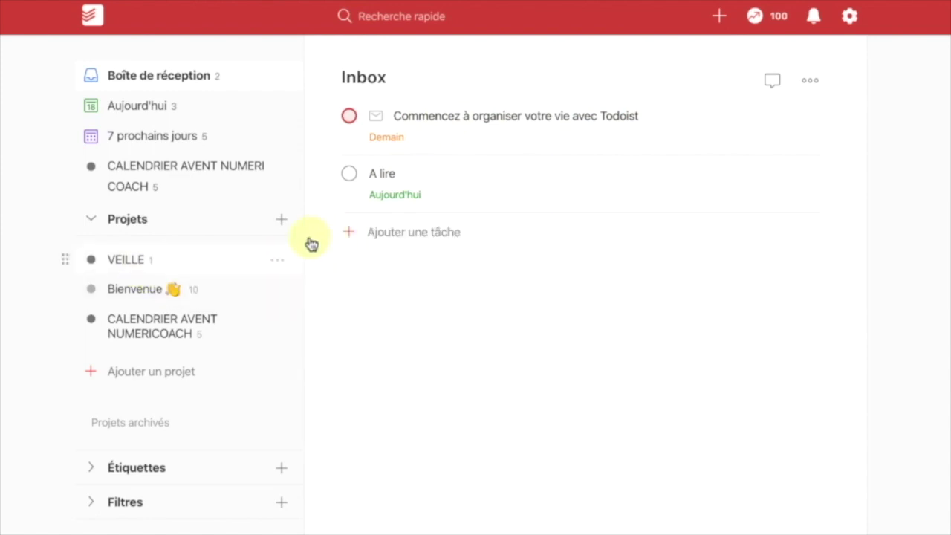
left_click(127, 268)
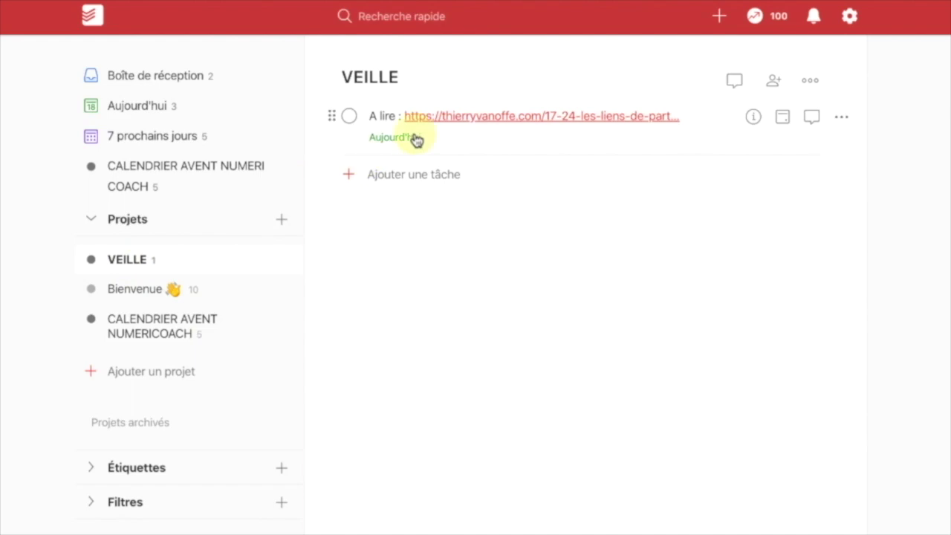
left_click(464, 118)
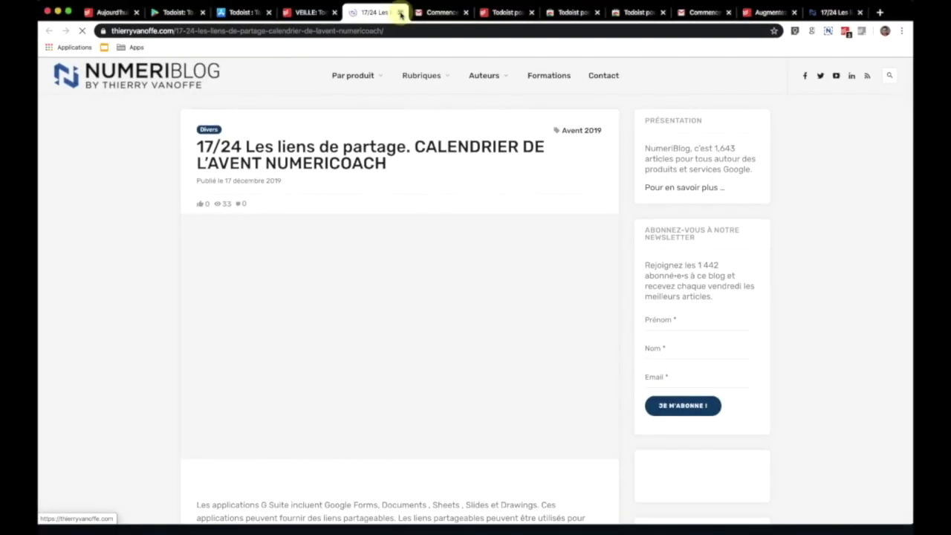
left_click(399, 13)
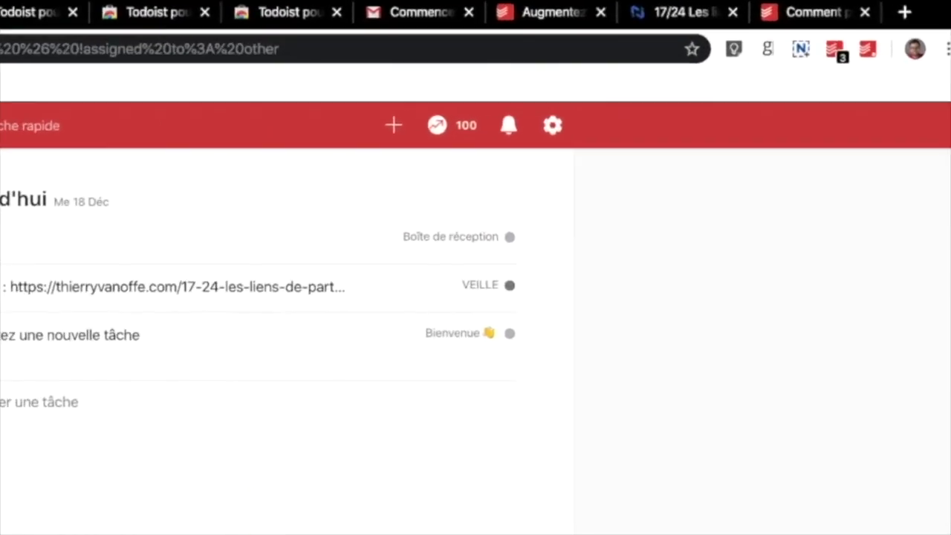
Step: Start connecting Google Agenda from the Todoist integration settings and authorise calendar access with the existing Google account
left_click(553, 126)
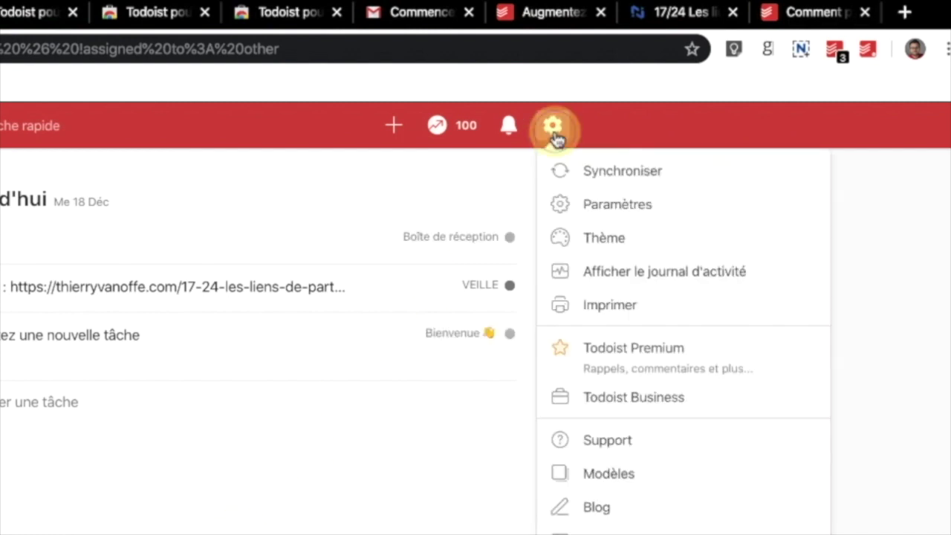
left_click(617, 204)
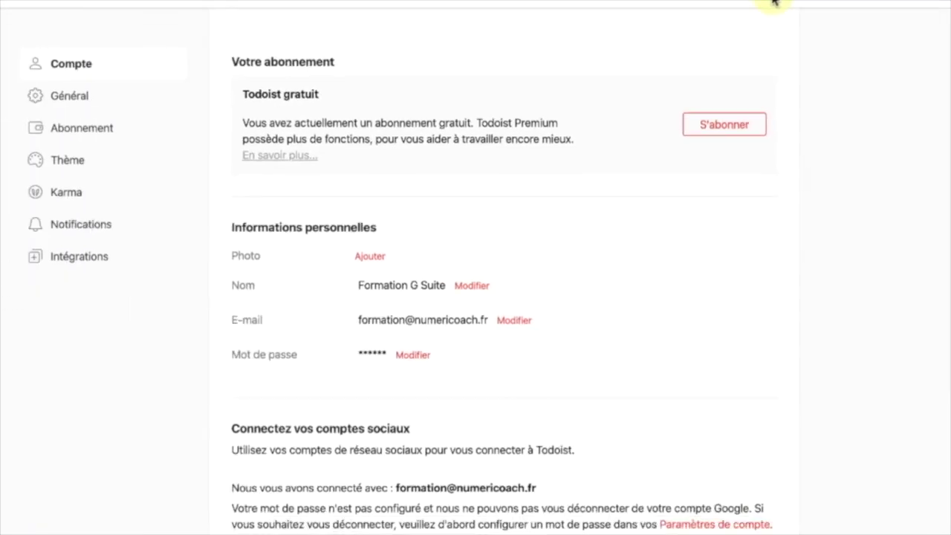
left_click(180, 216)
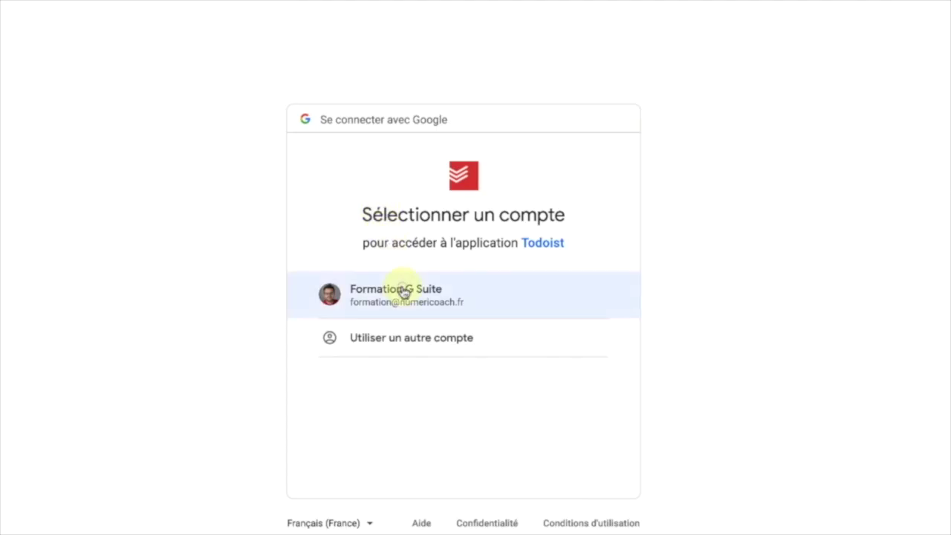
left_click(403, 290)
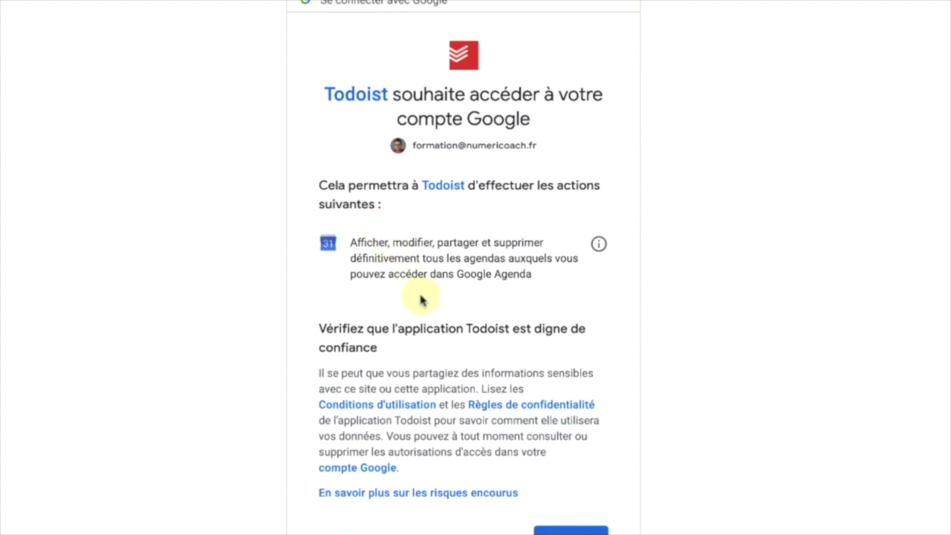
scroll(547, 509, "down", 2)
left_click(563, 470)
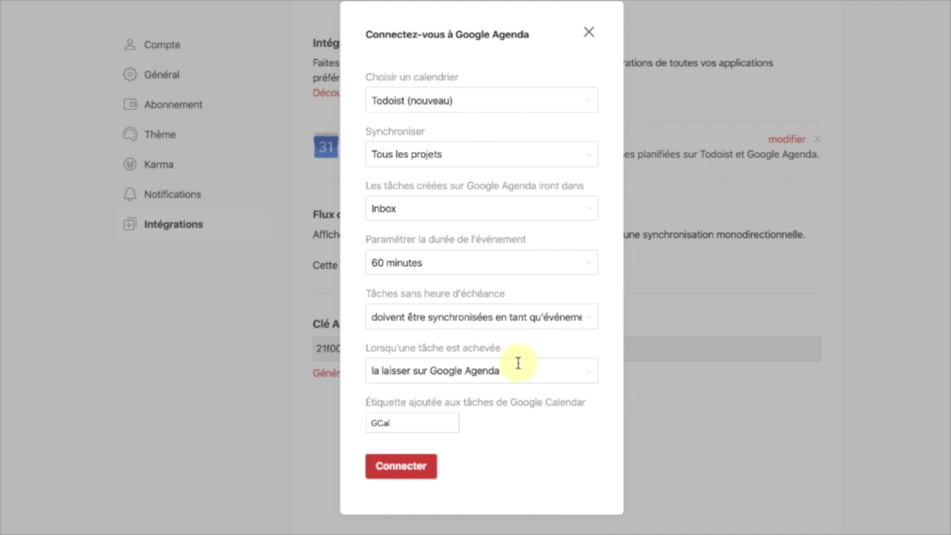
Step: Select Todoist (nouveau) as the calendar for the Google Agenda connection and synchronise Tous les projets
left_click(446, 101)
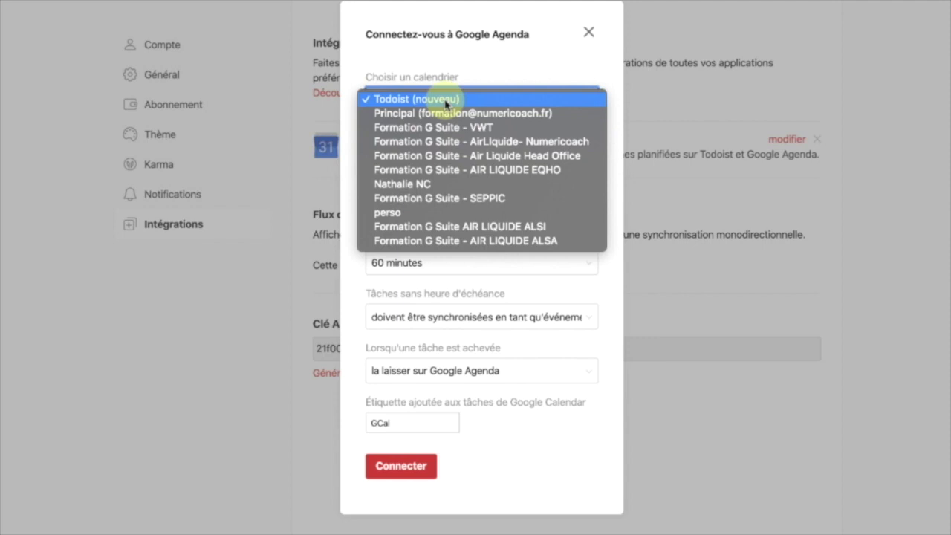
left_click(455, 113)
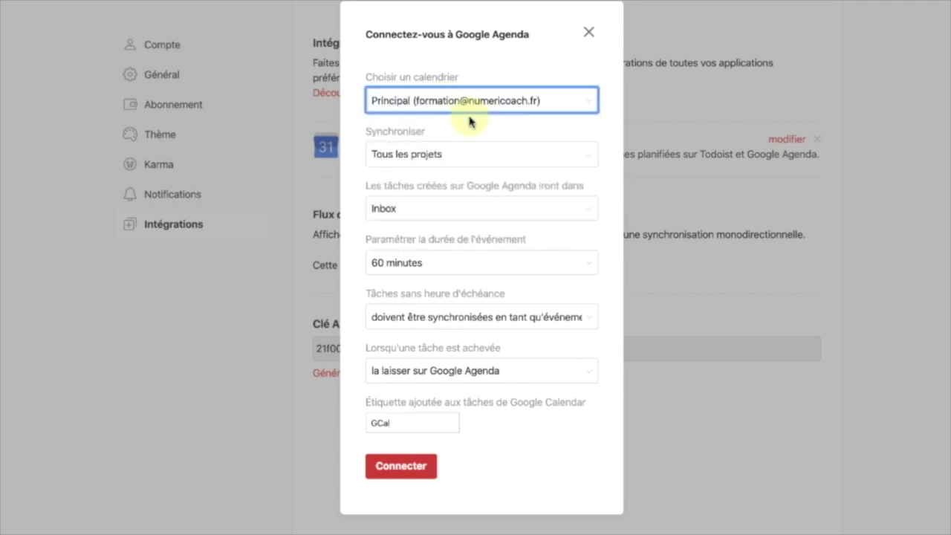
left_click(467, 112)
left_click(418, 85)
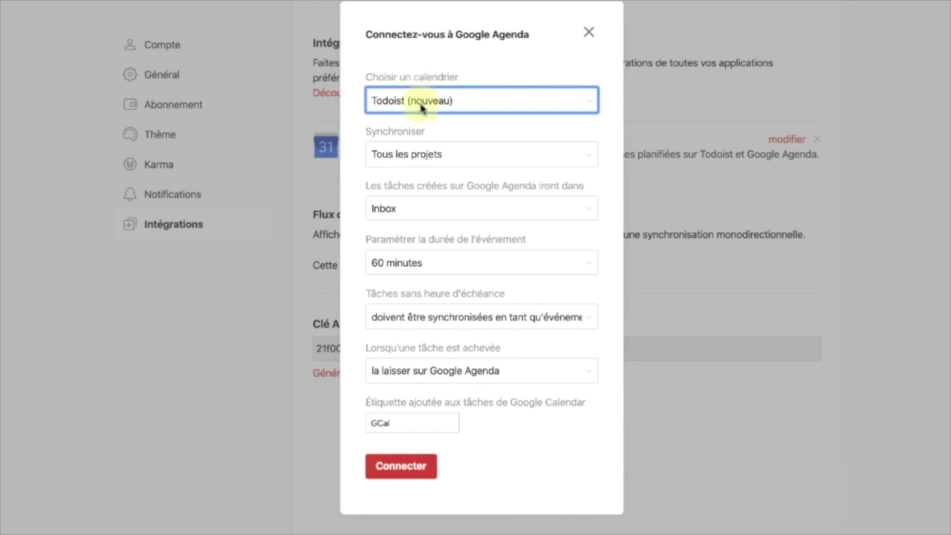
left_click(449, 153)
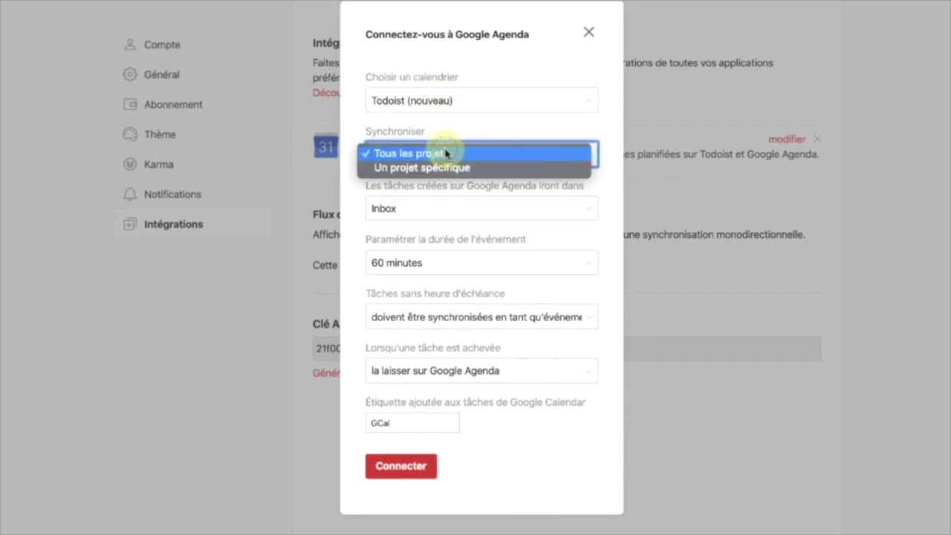
left_click(450, 154)
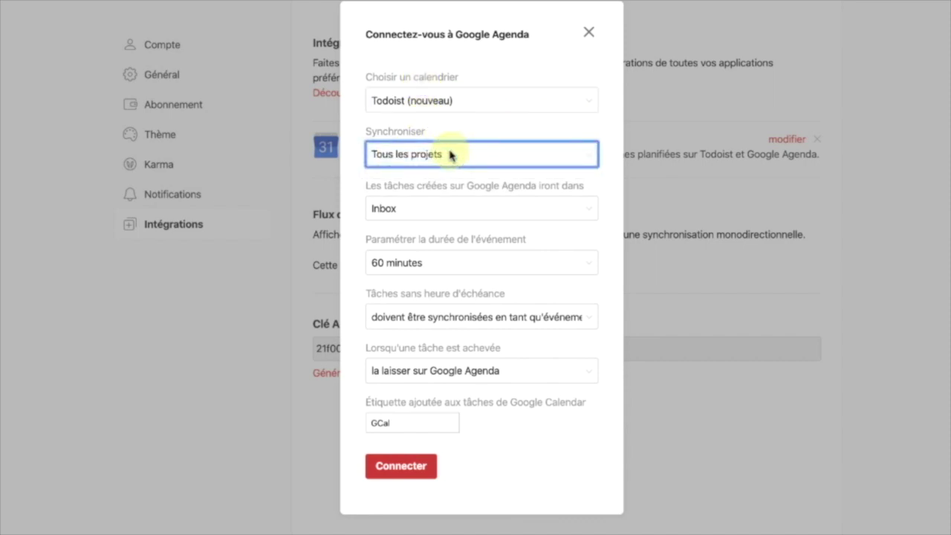
Step: Keep Inbox for tasks created in Google Agenda and set the event duration to 15 minutes
key("Tab")
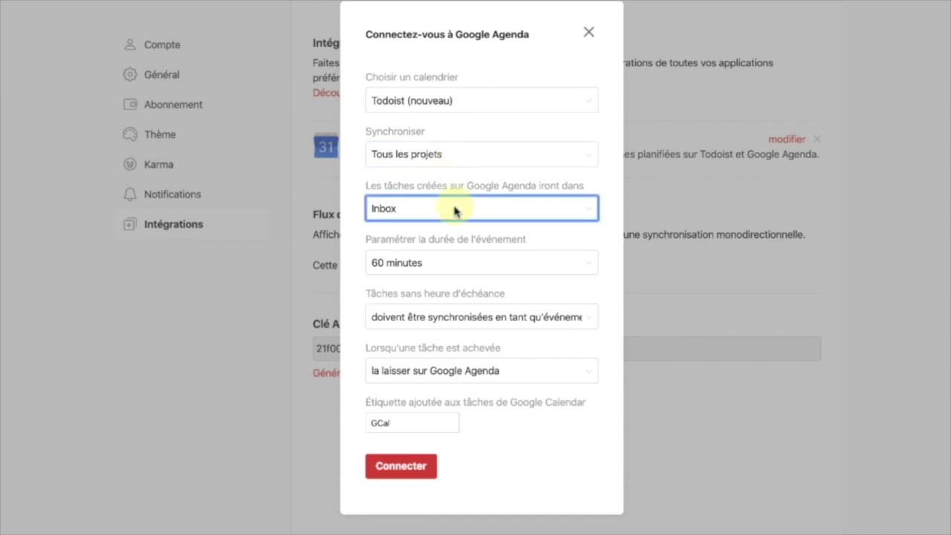
key("Tab")
key("space")
left_click(415, 218)
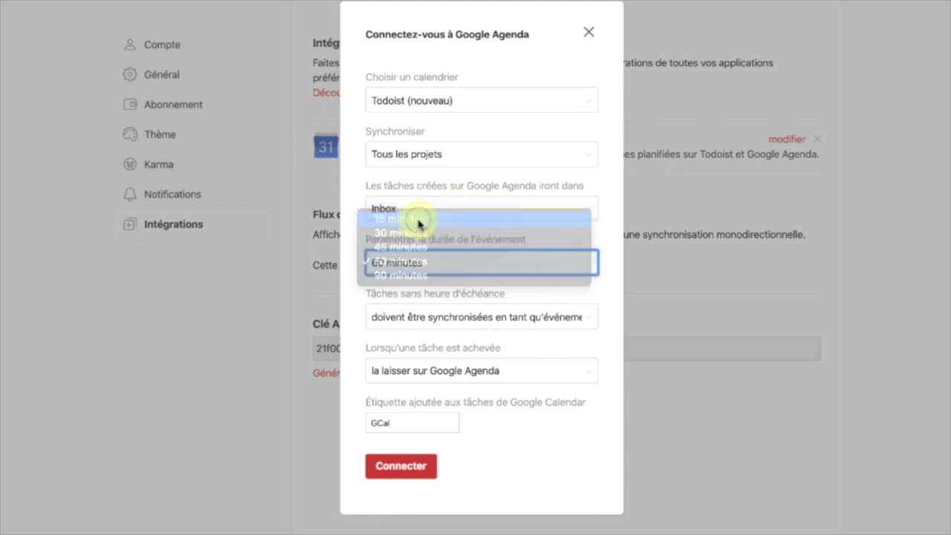
Step: Keep tasks without a due time as all-day events, leave completed tasks on Google Agenda, and connect the calendar
left_click(441, 318)
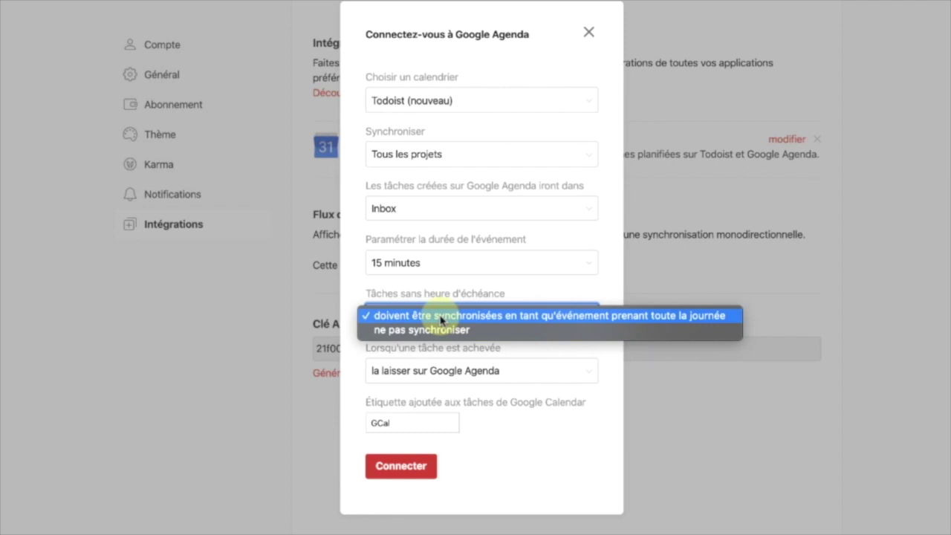
left_click(441, 316)
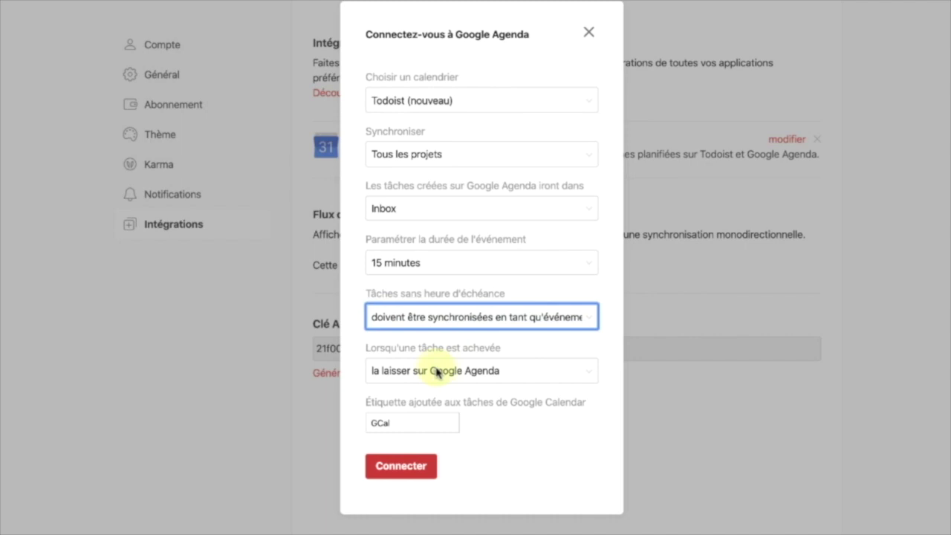
left_click(443, 378)
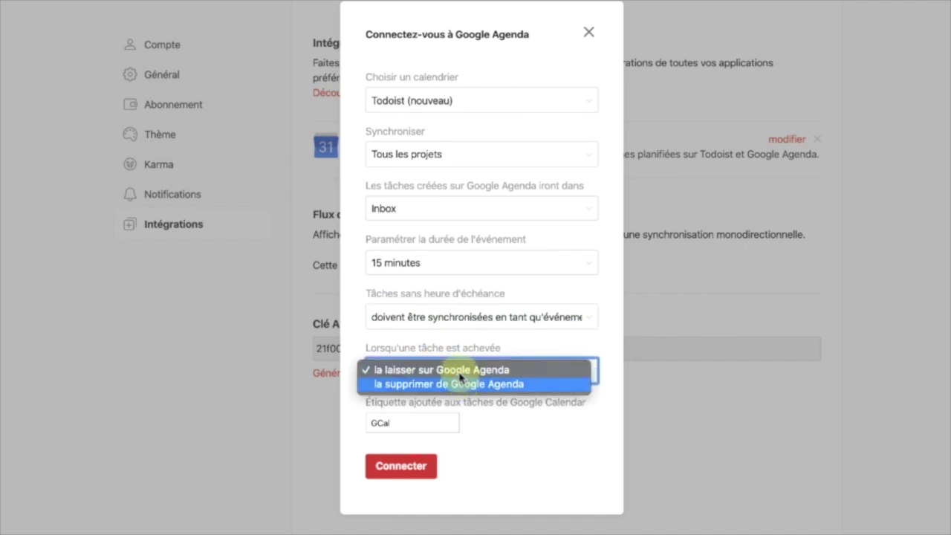
left_click(460, 370)
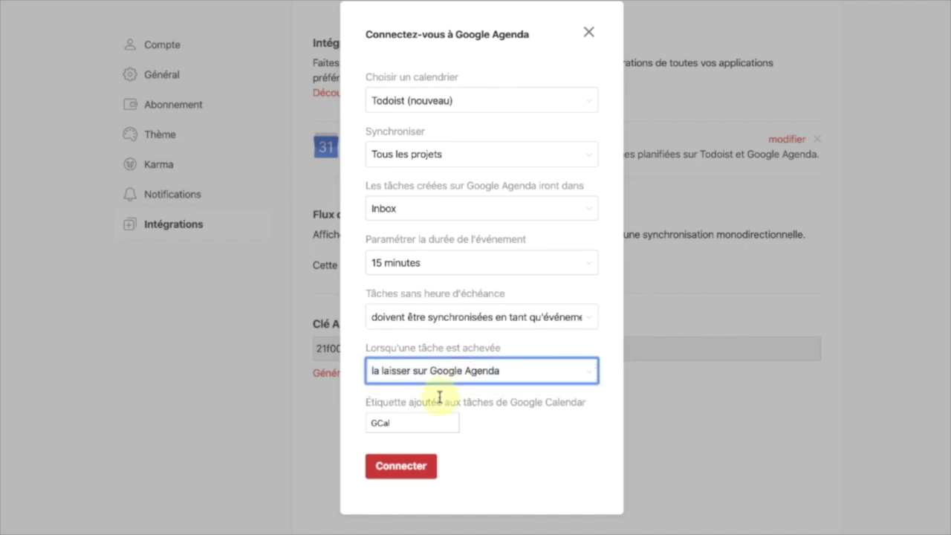
left_click(411, 419)
left_click(413, 469)
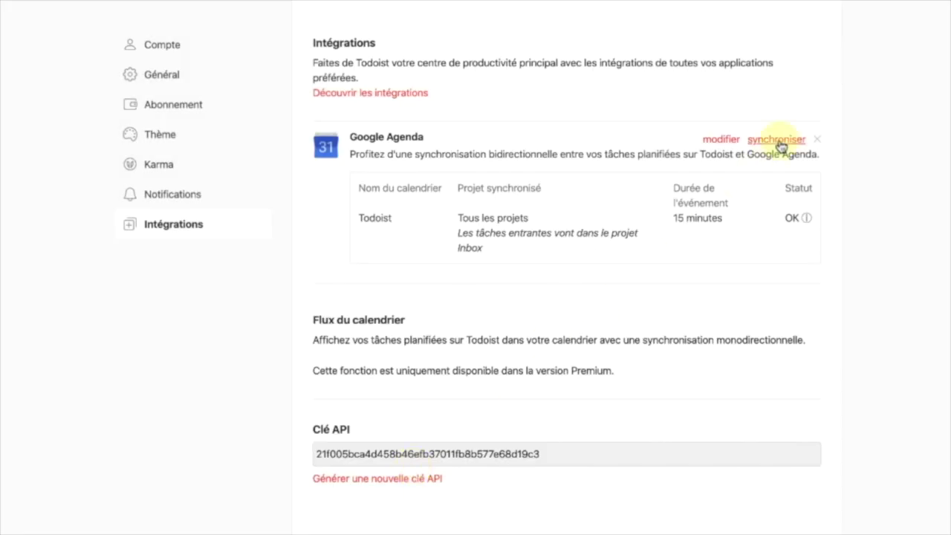
Step: Synchronise Todoist and Google Agenda again, with already synchronised items that differ set to ignorés
left_click(777, 139)
left_click(408, 298)
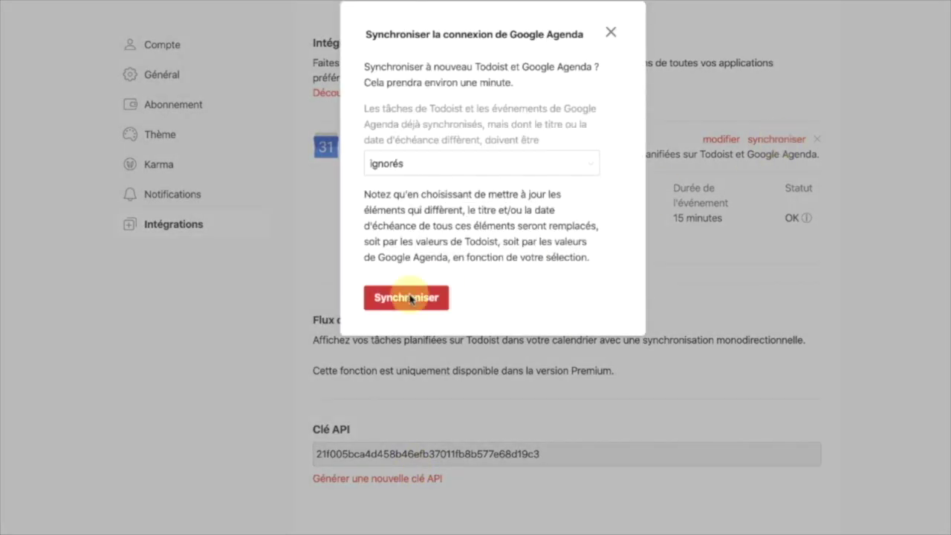
left_click(411, 300)
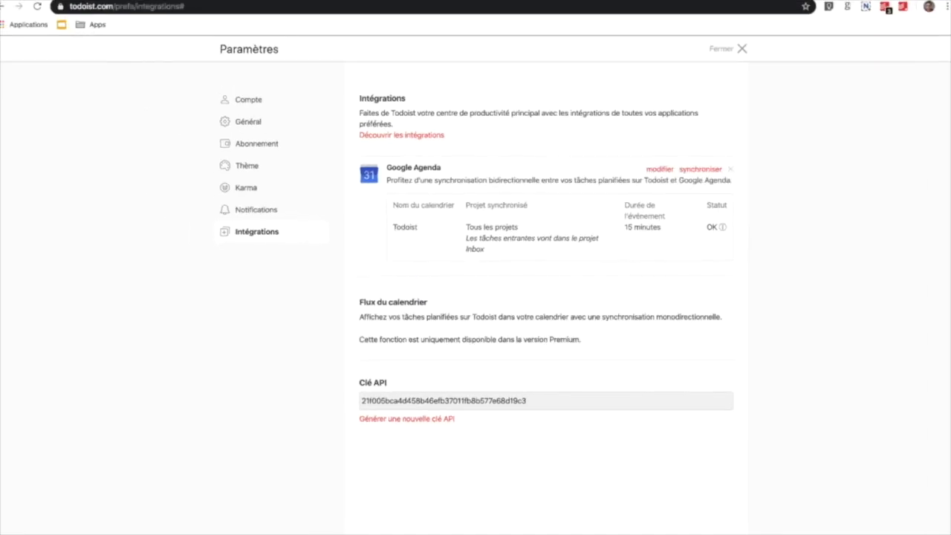
Step: Switch to Google Agenda, set the Todoist calendar's colour to Myrtille, and hide the Formation G Suite and Tasks calendars
left_click(621, 13)
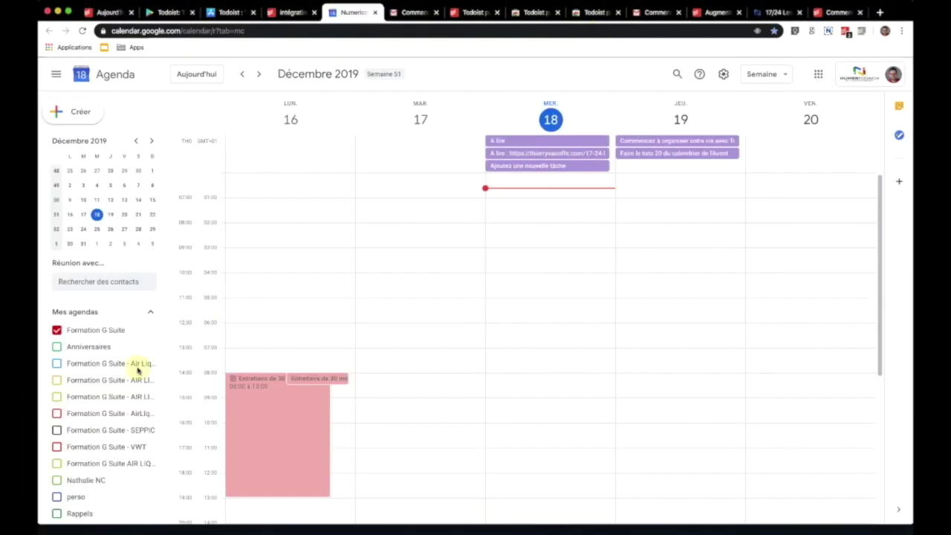
scroll(109, 391, "down", 1)
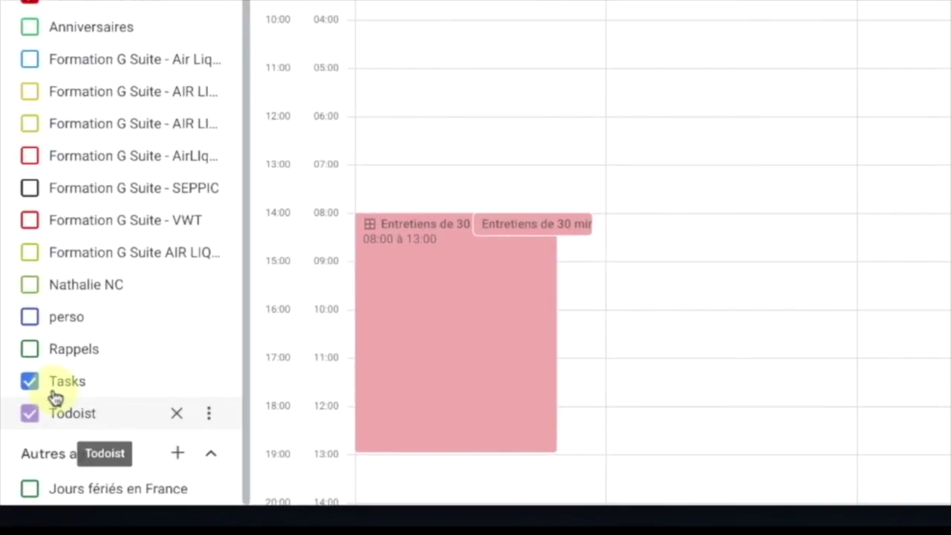
left_click(211, 416)
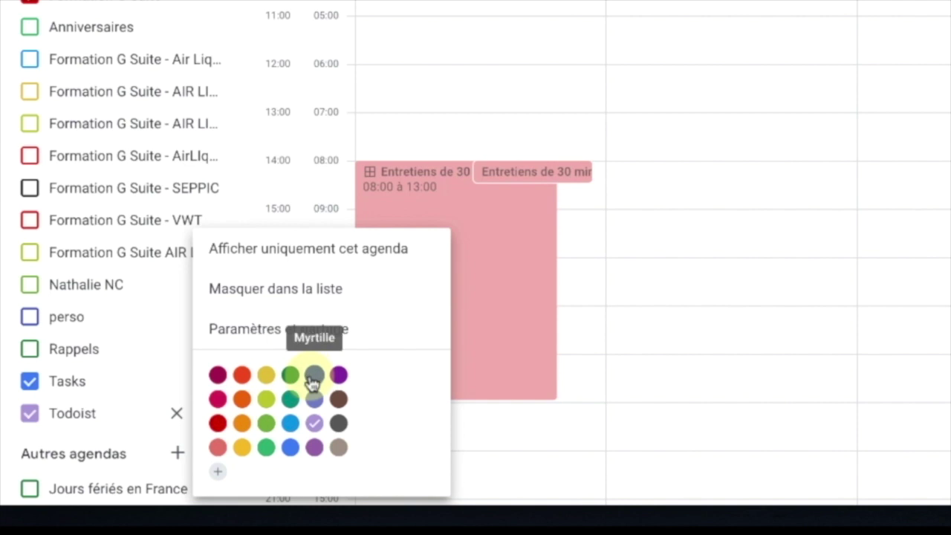
left_click(314, 375)
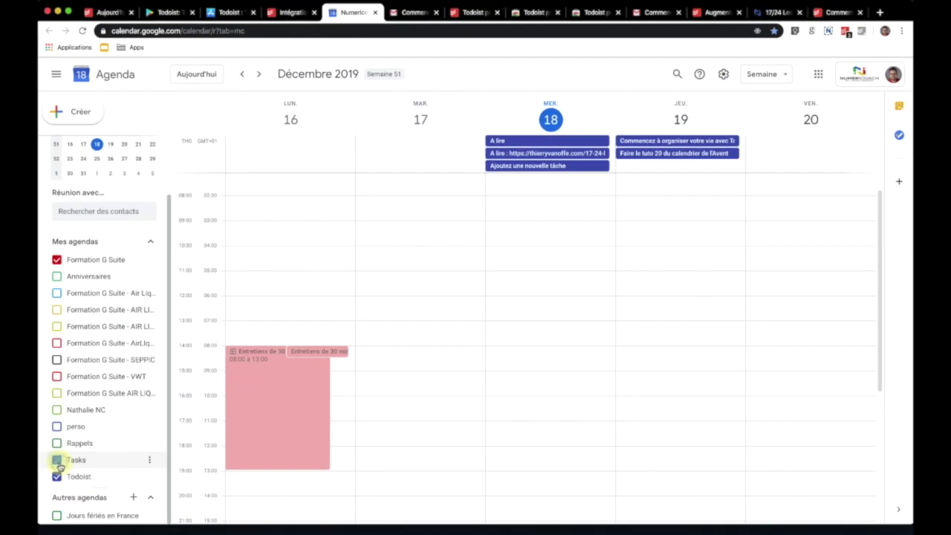
left_click(56, 259)
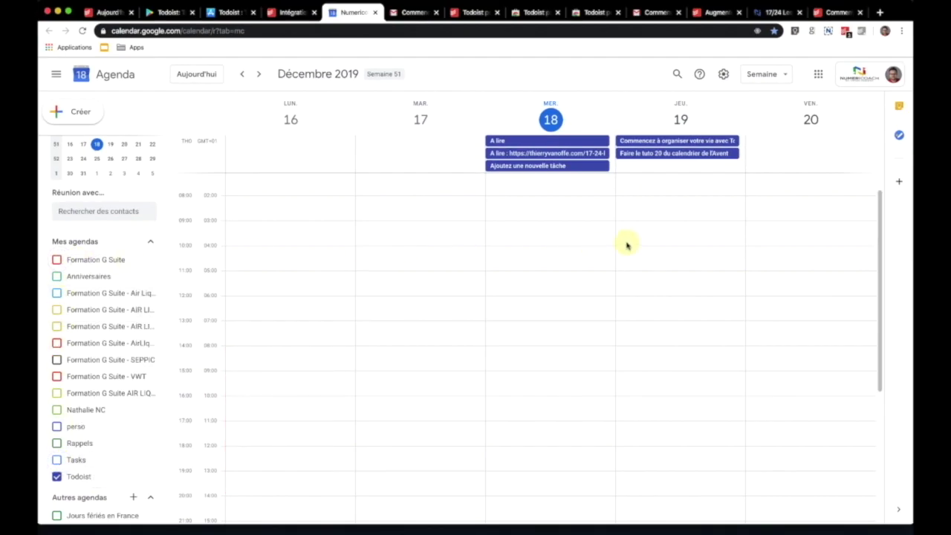
Step: Create the event "Test tache depuis Google Agenda" in the Todoist calendar on 19 déc. 2019 from 09:00 to 10:00
left_click(629, 240)
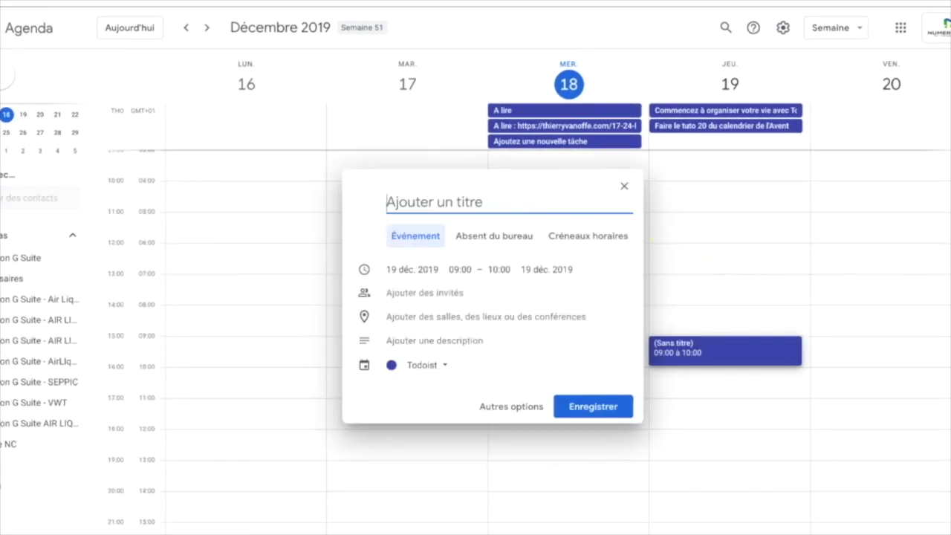
type("Test")
type("he depuis Google Agenda")
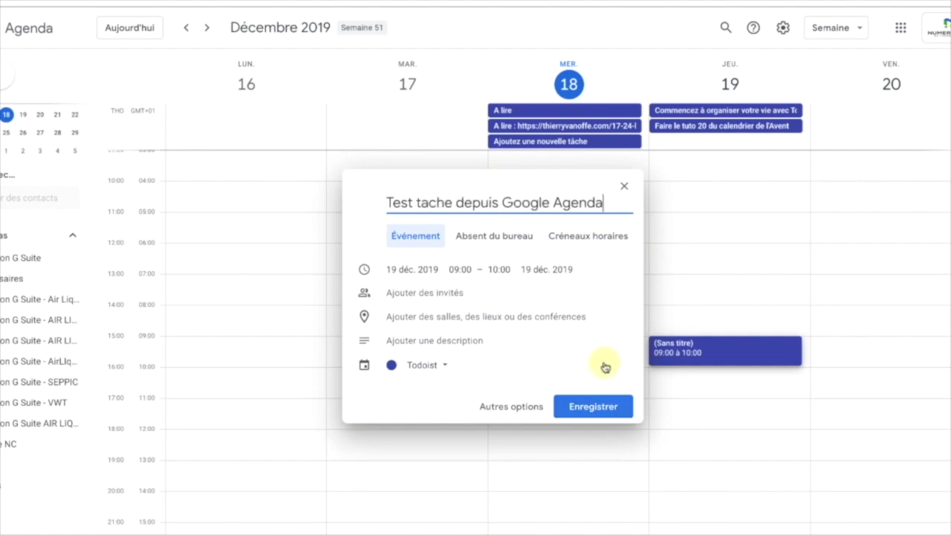
left_click(586, 401)
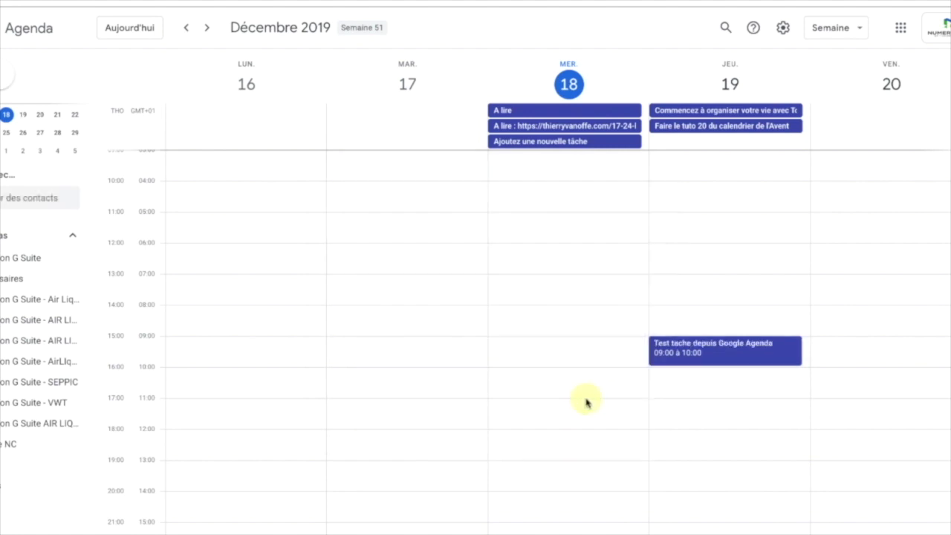
Step: Switch to Todoist and reschedule the Inbox task "Test tache depuis Google Agenda" to 20 Déc 09:00
key("ctrl+Tab")
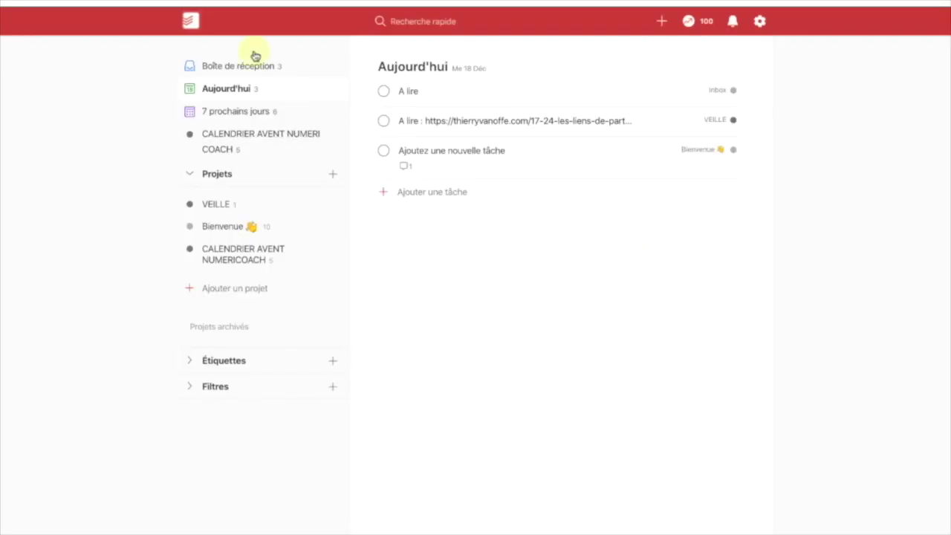
left_click(190, 23)
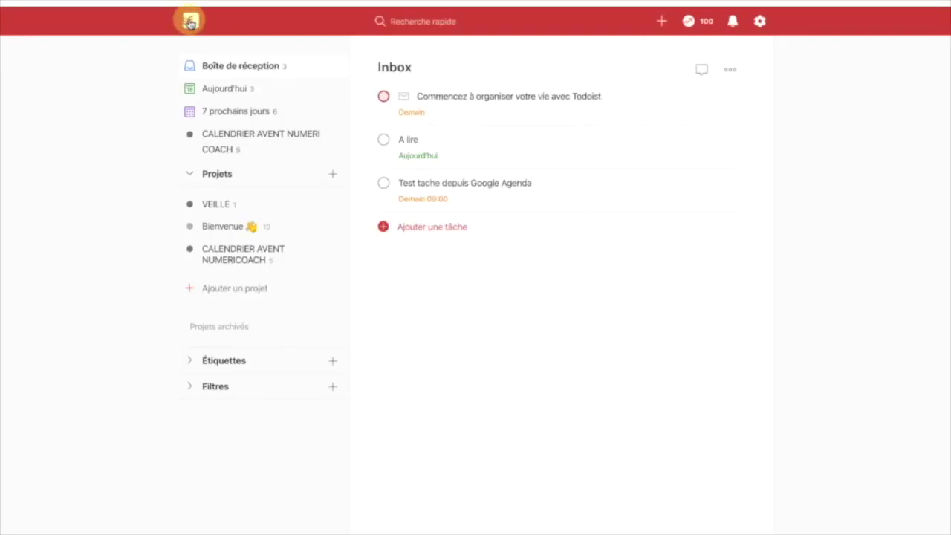
left_click(421, 202)
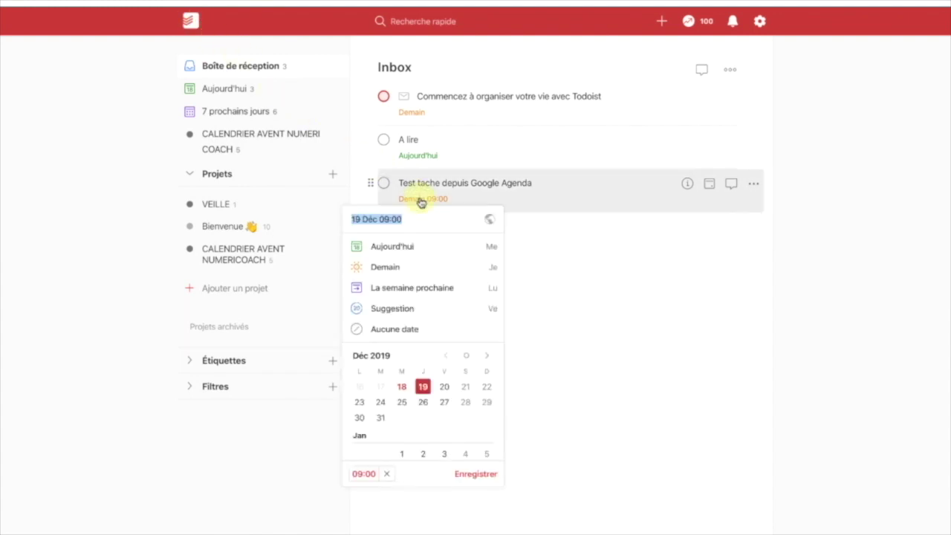
type("20 Déc 09:00")
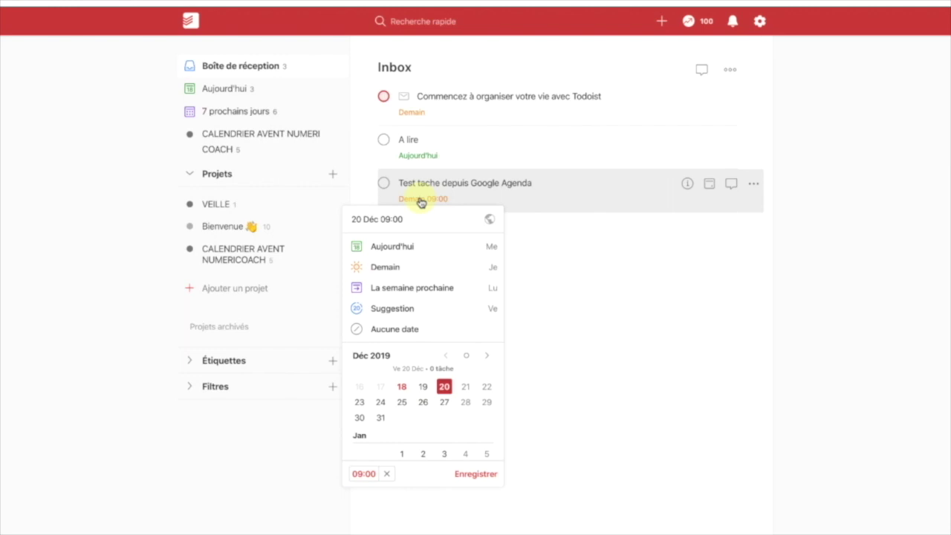
left_click(474, 475)
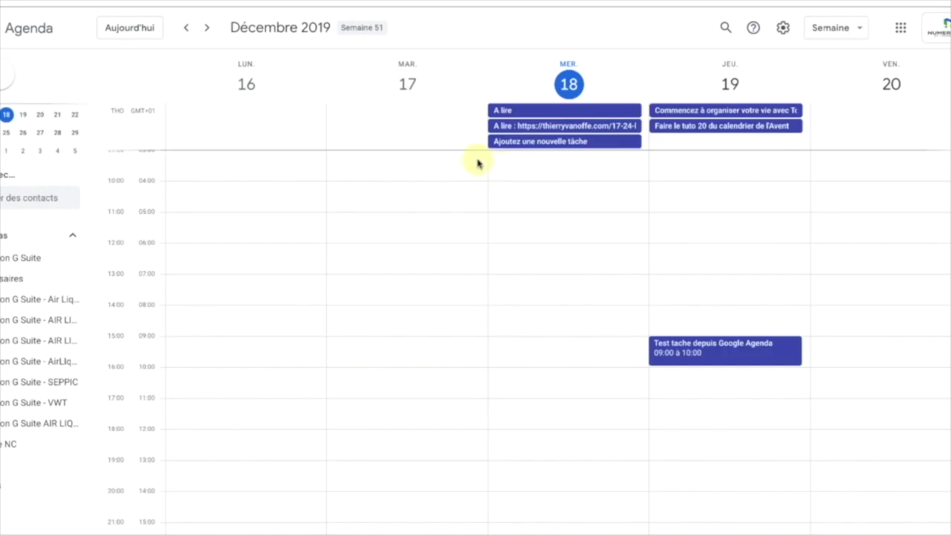
Step: Reload Google Agenda to check the test task's date, and hide and show the Todoist calendar again
key("F5")
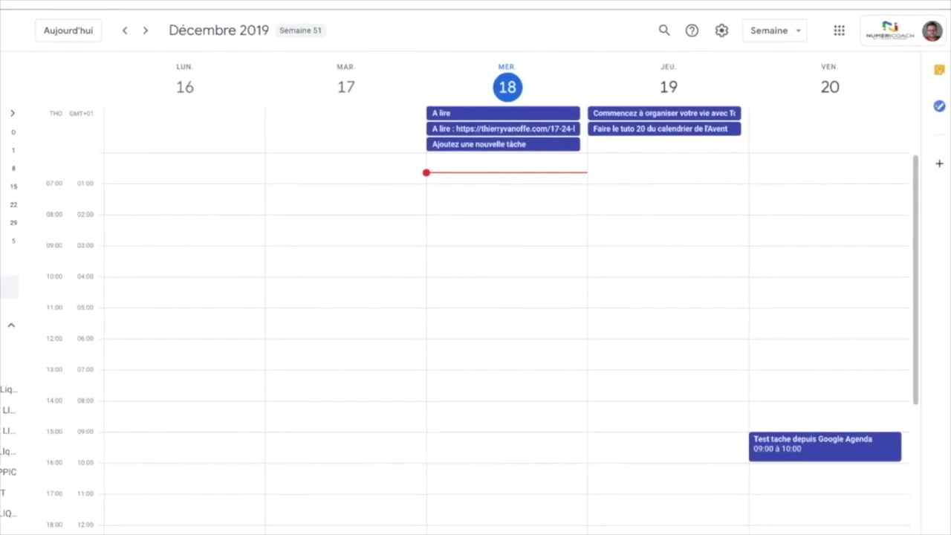
scroll(508, 342, "down", 3)
scroll(9, 516, "down", 1)
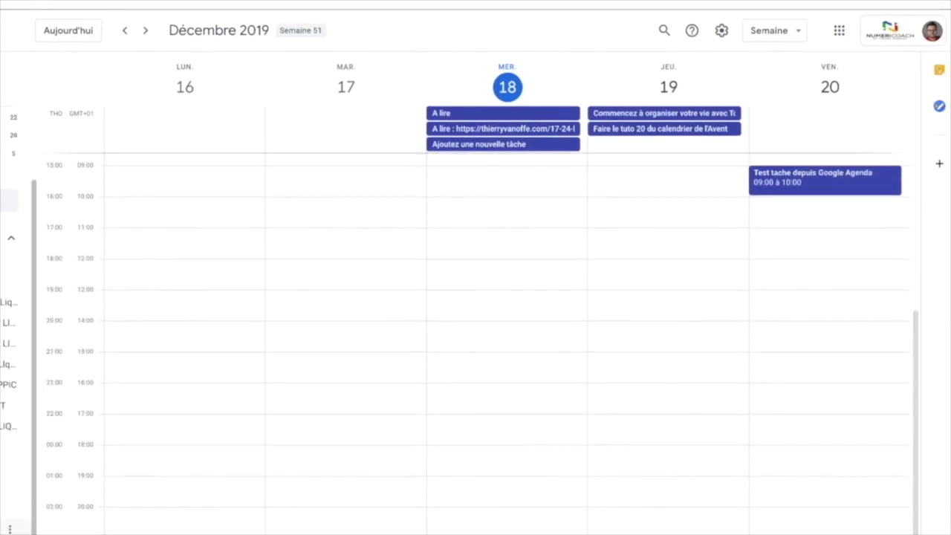
left_click(2, 529)
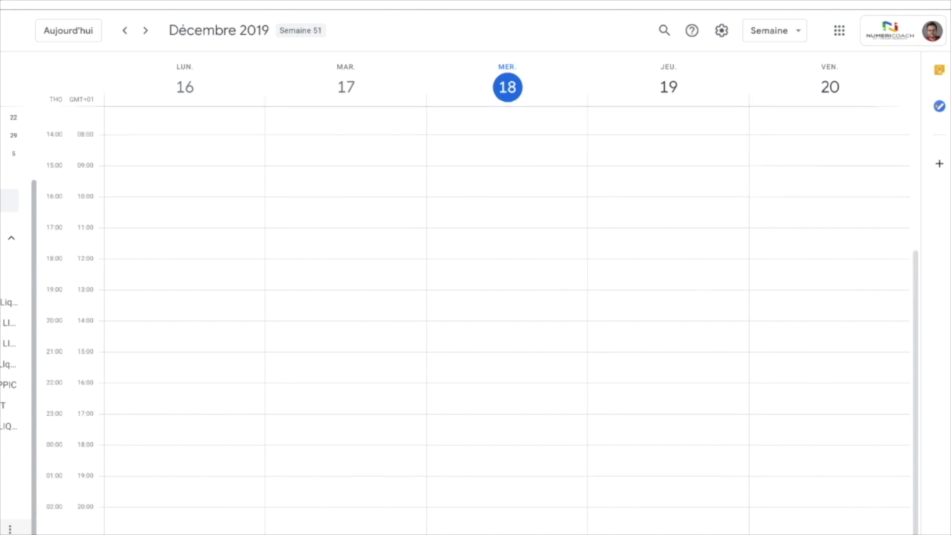
left_click(2, 526)
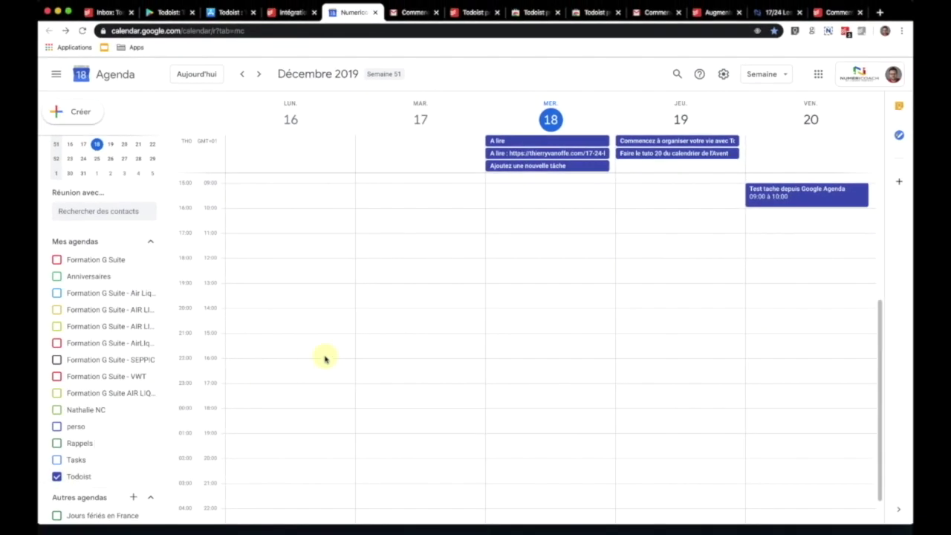
scroll(325, 358, "up", 2)
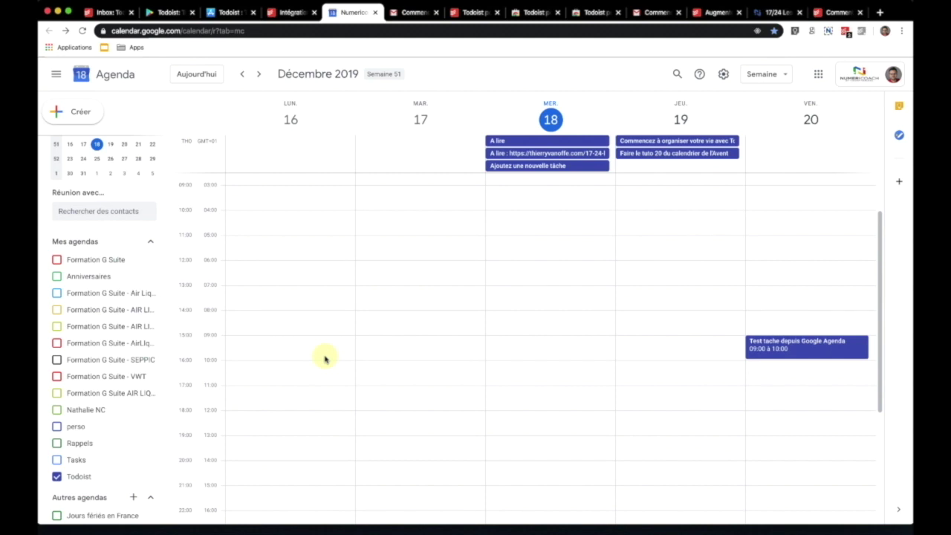